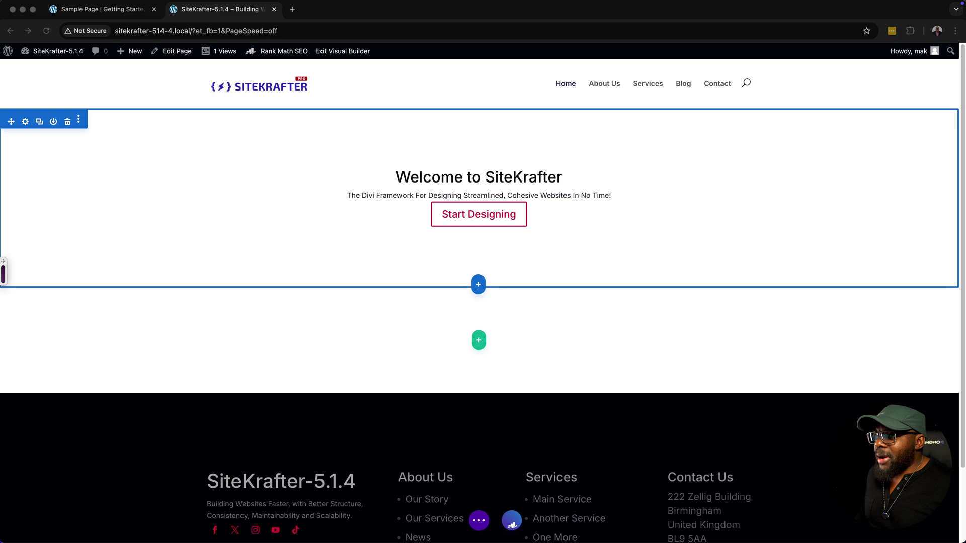
Step: Look through the welcome text module's settings and the accordion module's settings, closing both unchanged
left_click(430, 254)
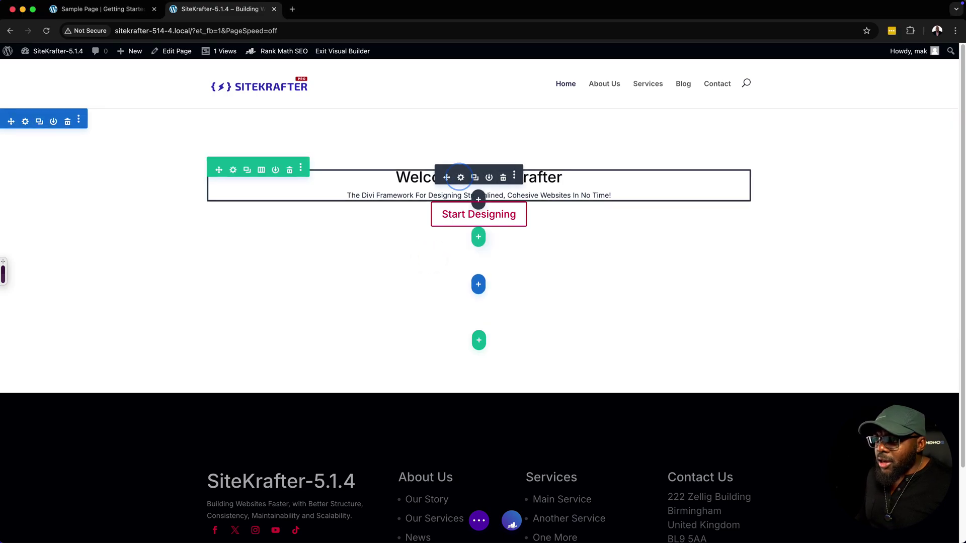
left_click(461, 177)
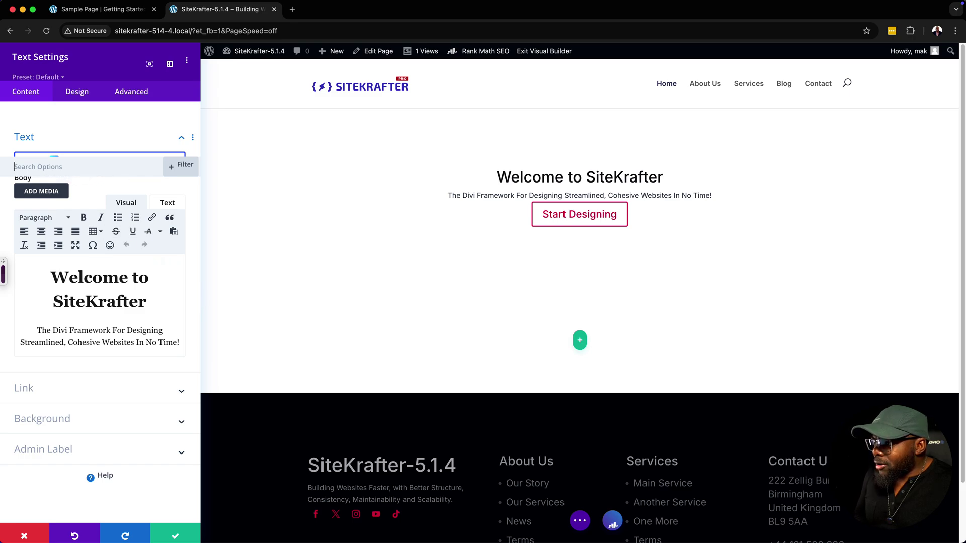
left_click(182, 389)
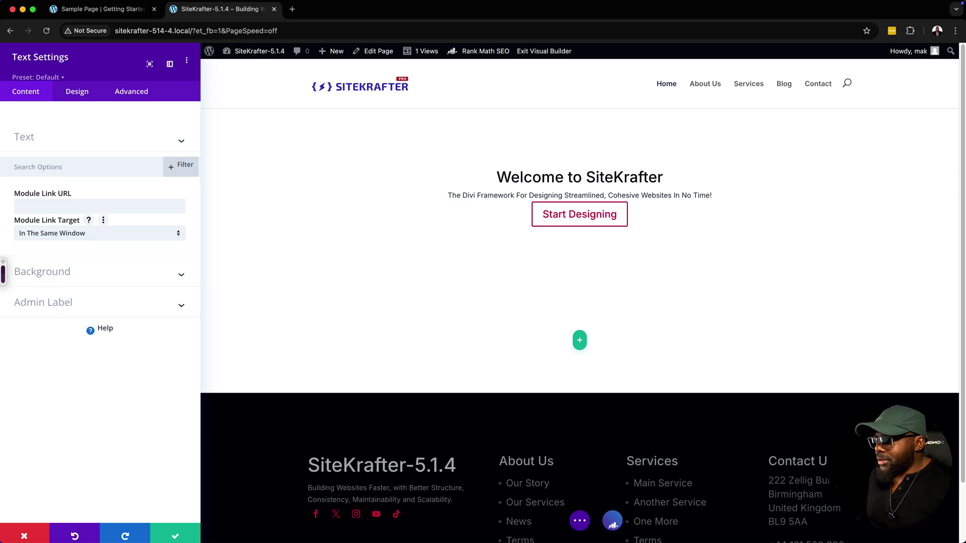
left_click(24, 536)
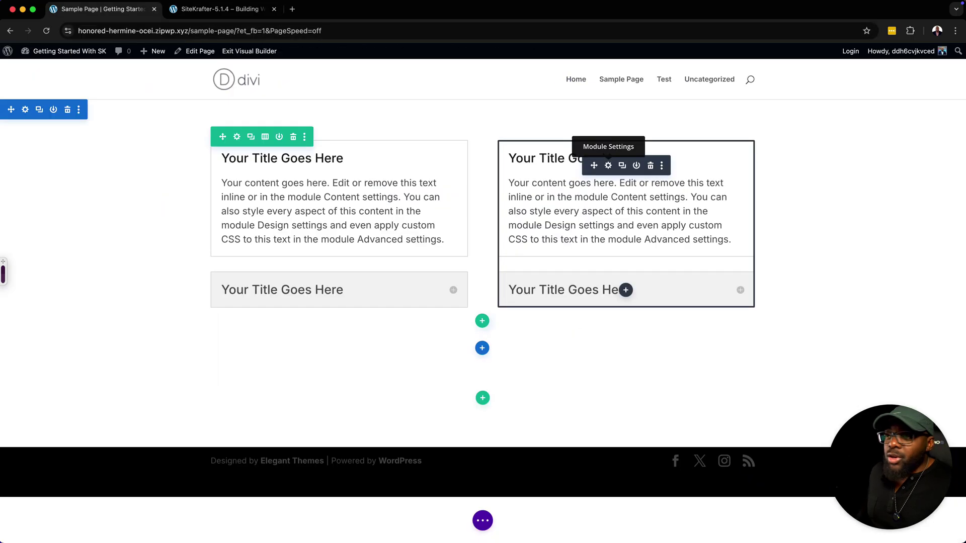
left_click(609, 166)
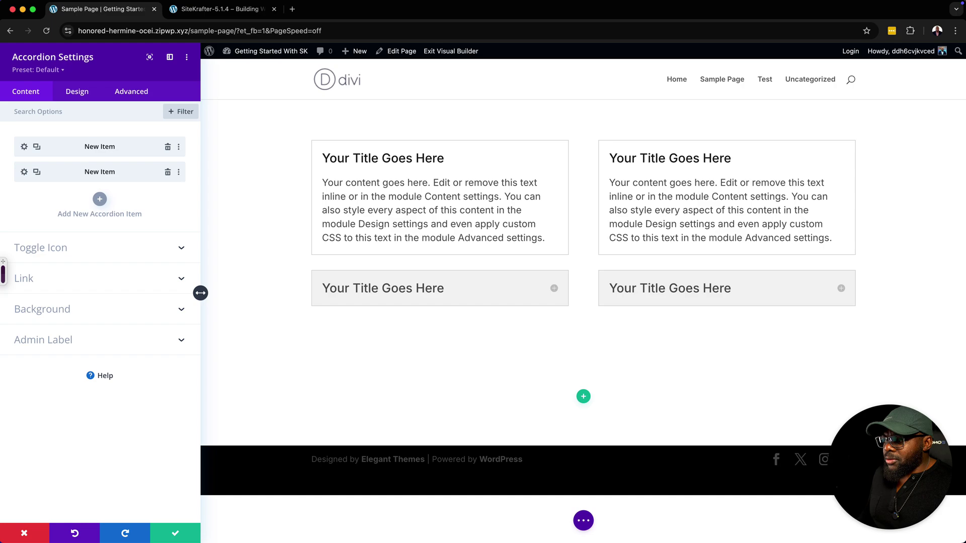
left_click(24, 533)
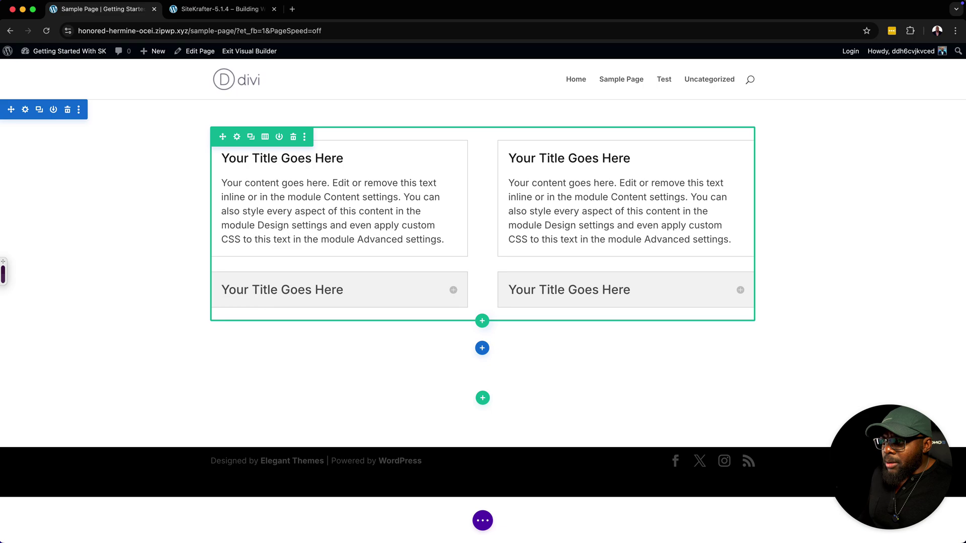
Step: Duplicate the two-column accordion row and give the top row a light grey #efefef background
left_click(250, 136)
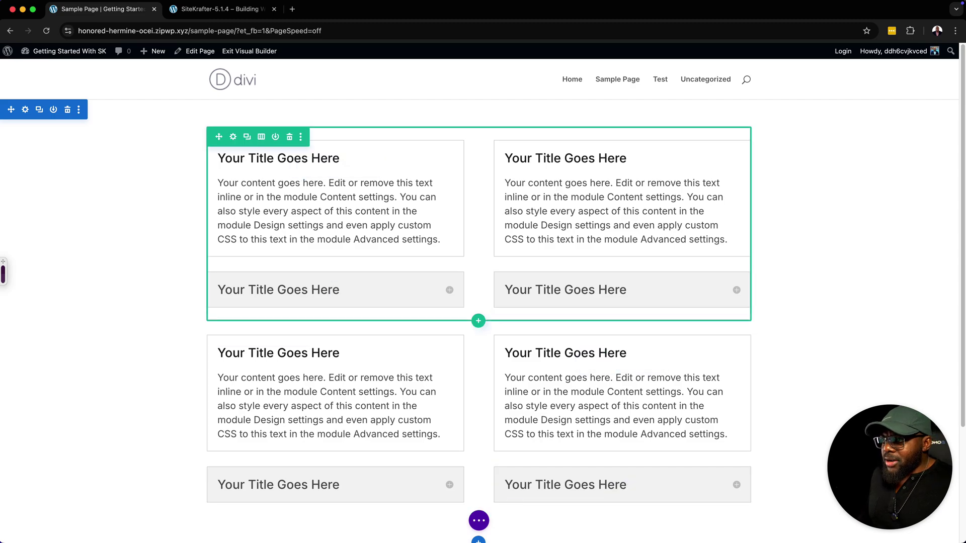
left_click(233, 137)
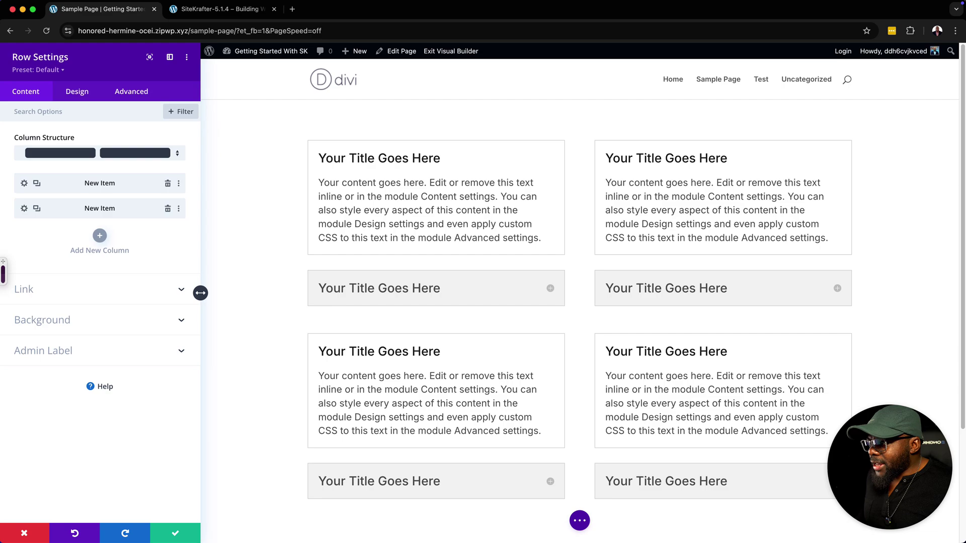
left_click(63, 318)
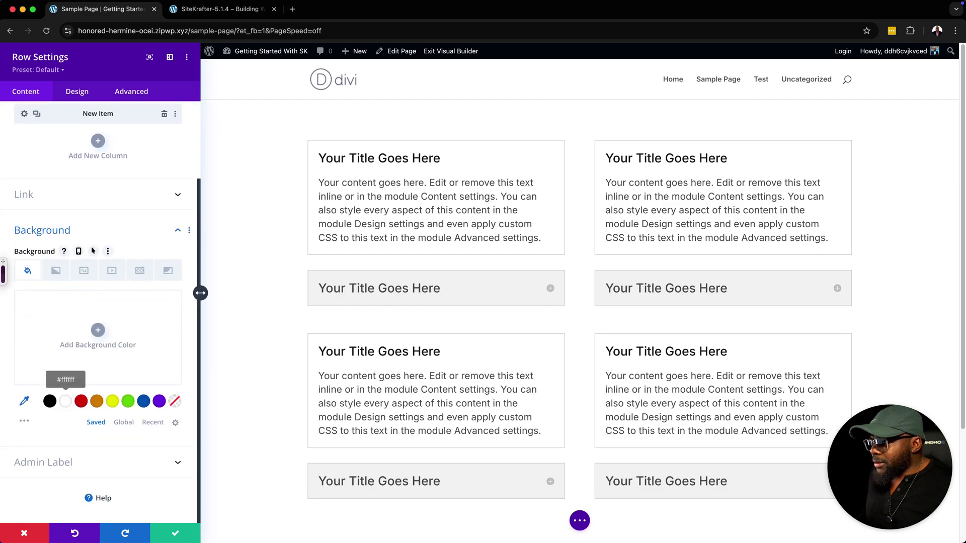
left_click(50, 401)
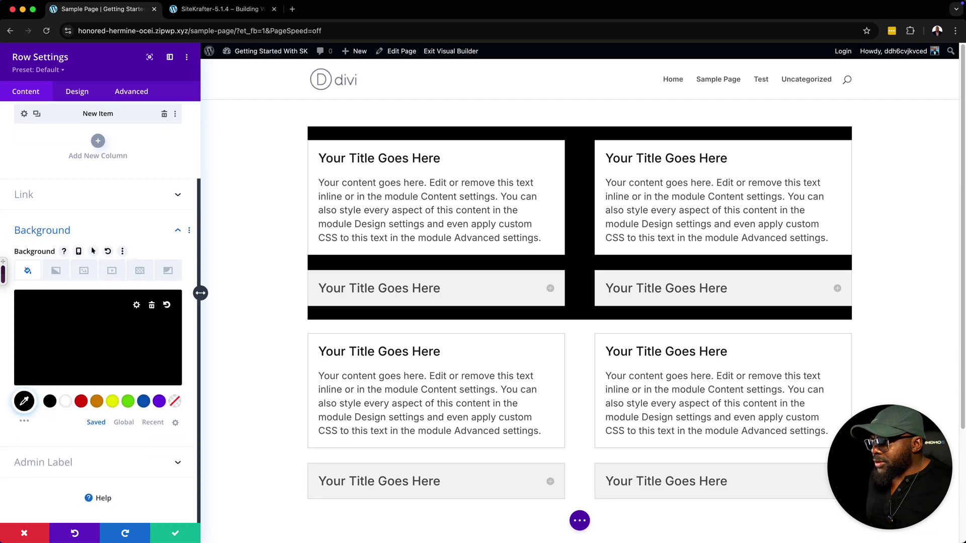
left_click_drag(34, 328, 17, 297)
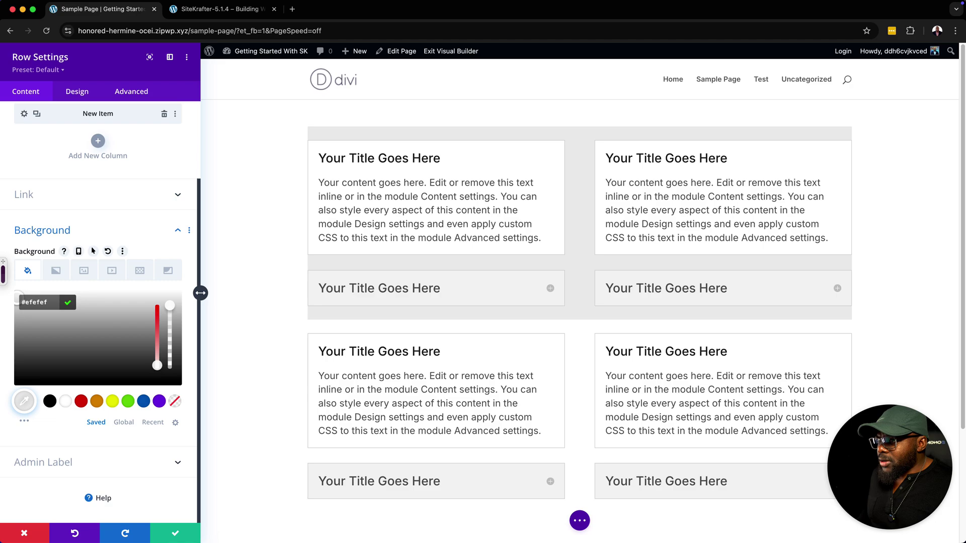
left_click(175, 534)
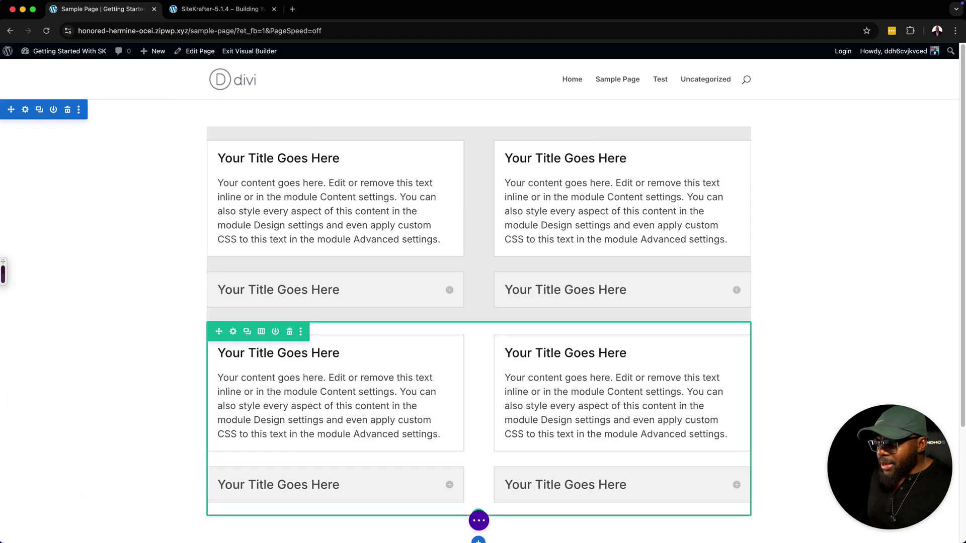
Step: Set the second accordion row's background to light grey #e0e0e0 and save the row
left_click(232, 332)
left_click(43, 320)
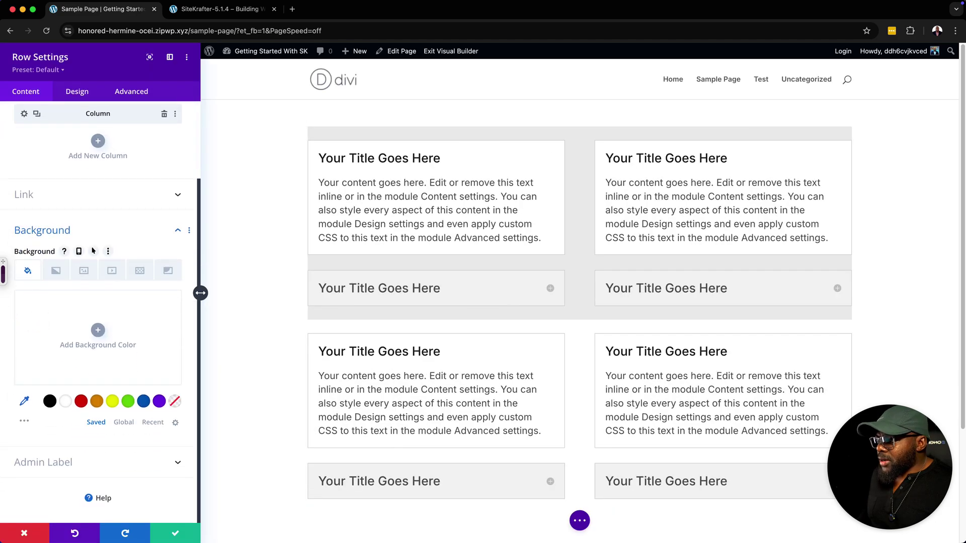
left_click(81, 401)
left_click_drag(157, 314, 157, 365)
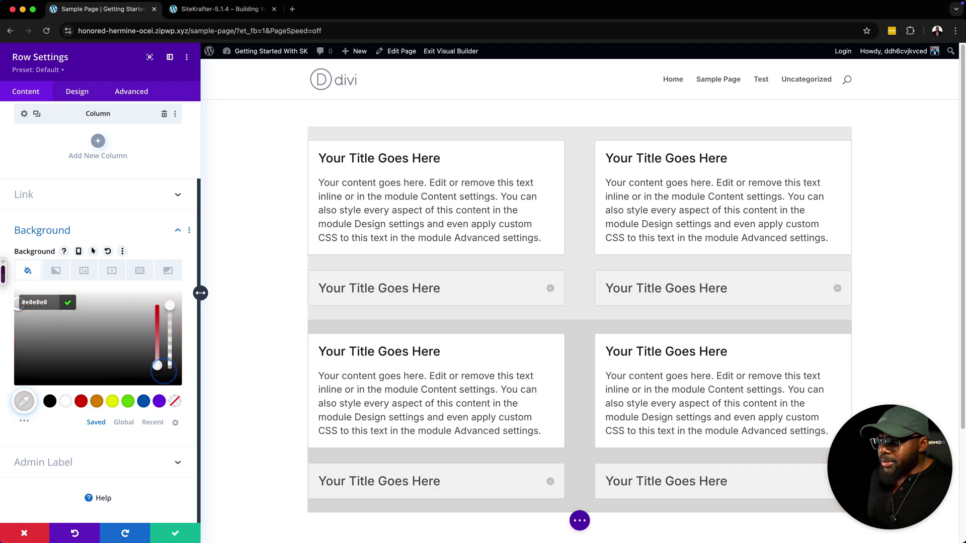
left_click(186, 531)
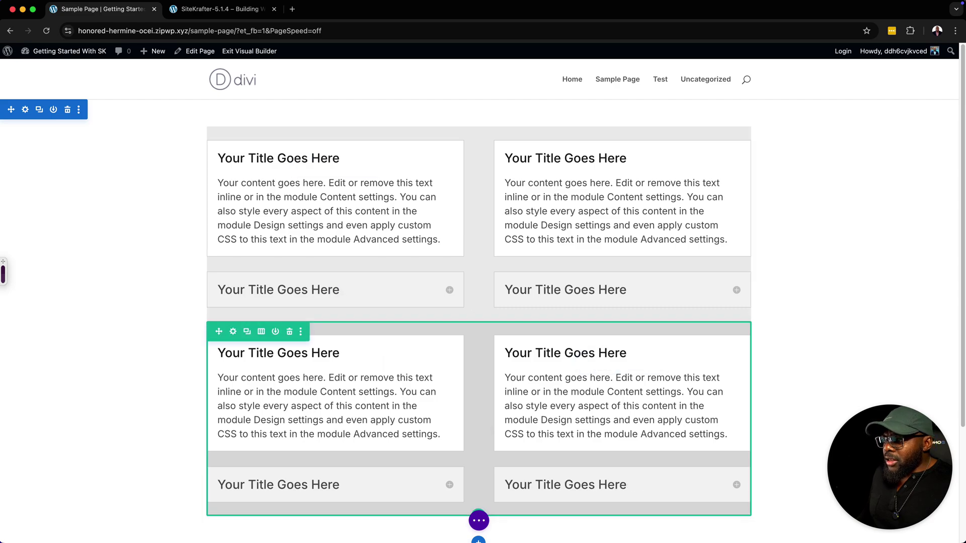
Step: Enter margin-top-medium as the second row's CSS class and save the row
left_click(233, 331)
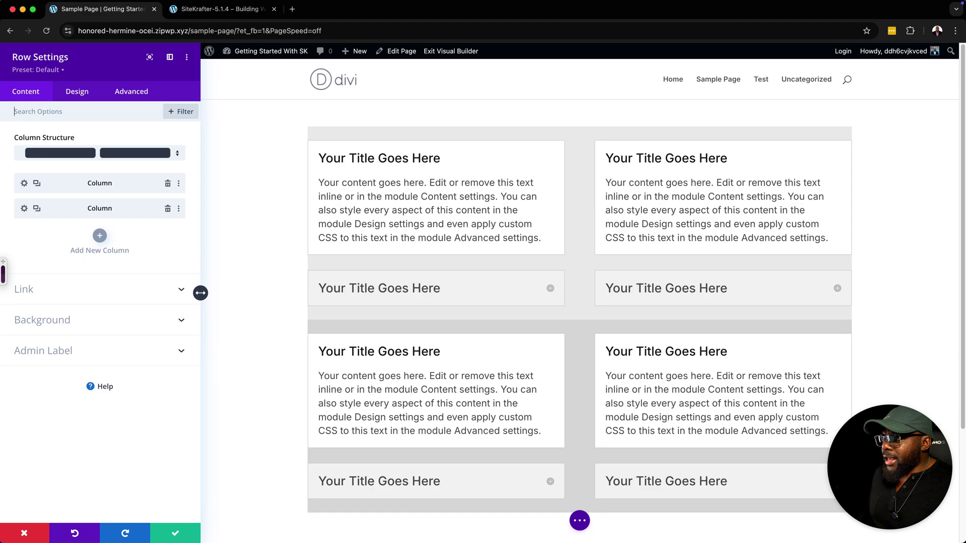
left_click(132, 91)
left_click(65, 136)
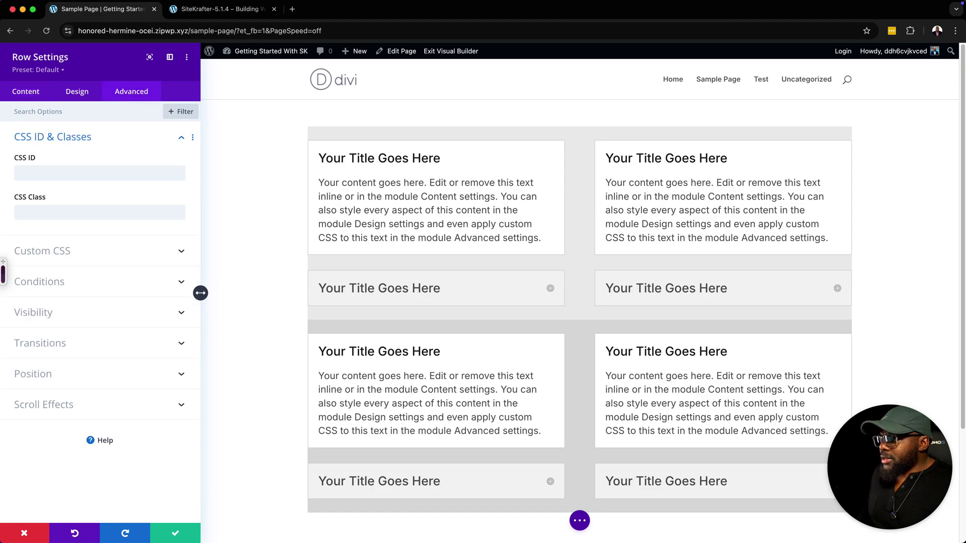
left_click(87, 214)
type("margin-top")
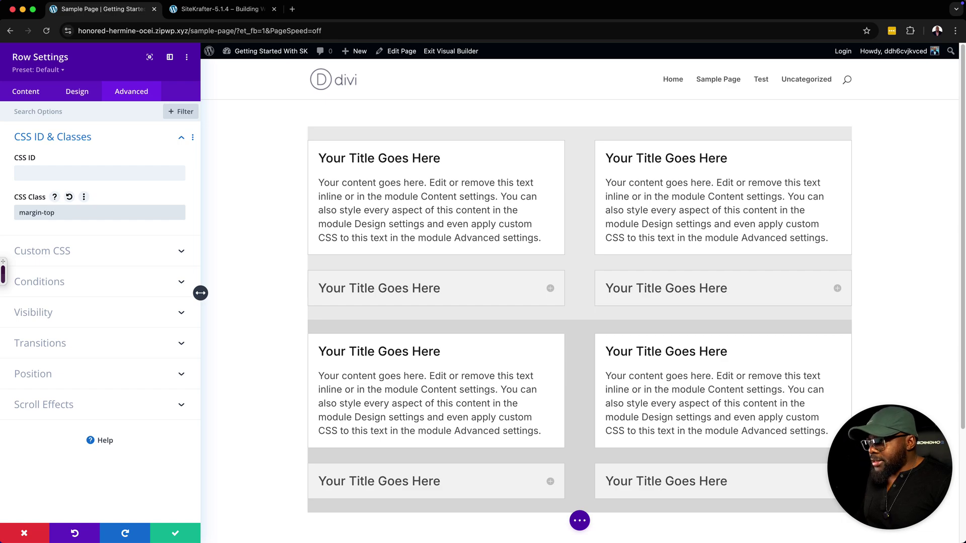
type("-me")
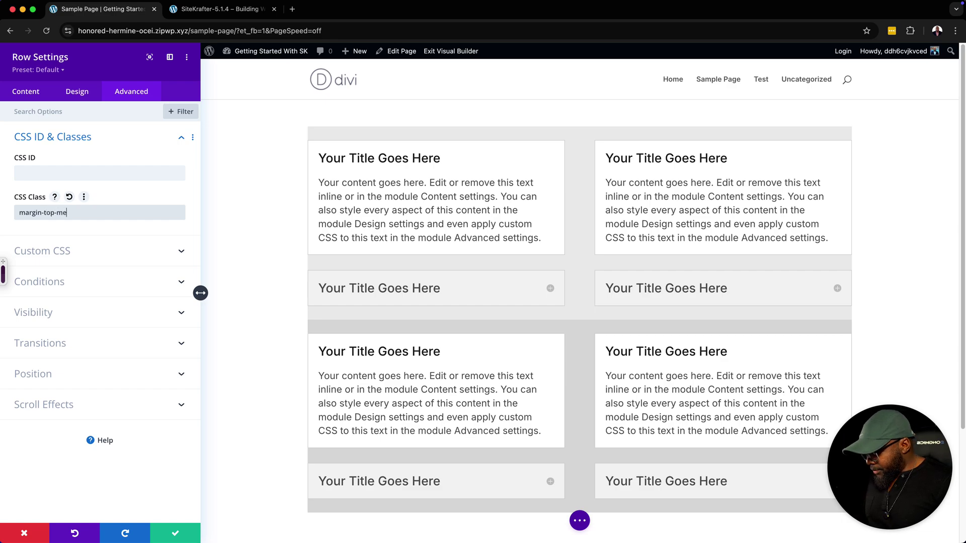
type("dium")
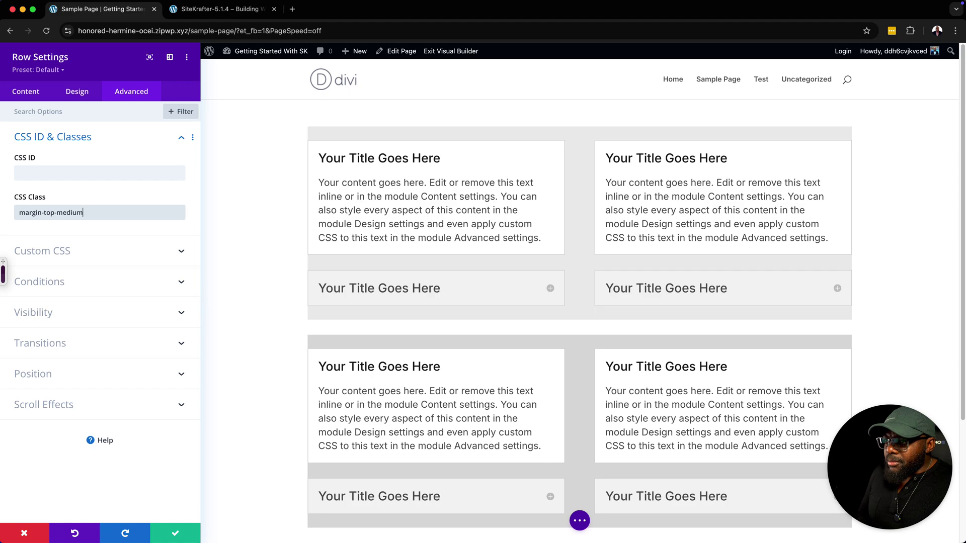
left_click(184, 531)
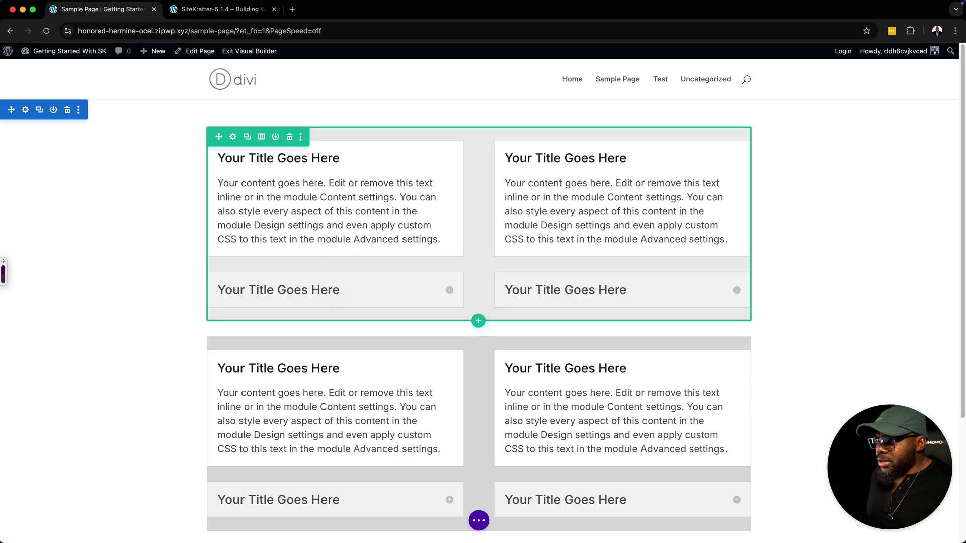
Step: Give the top accordion row the no-padding CSS class and save it
left_click(232, 136)
left_click(135, 90)
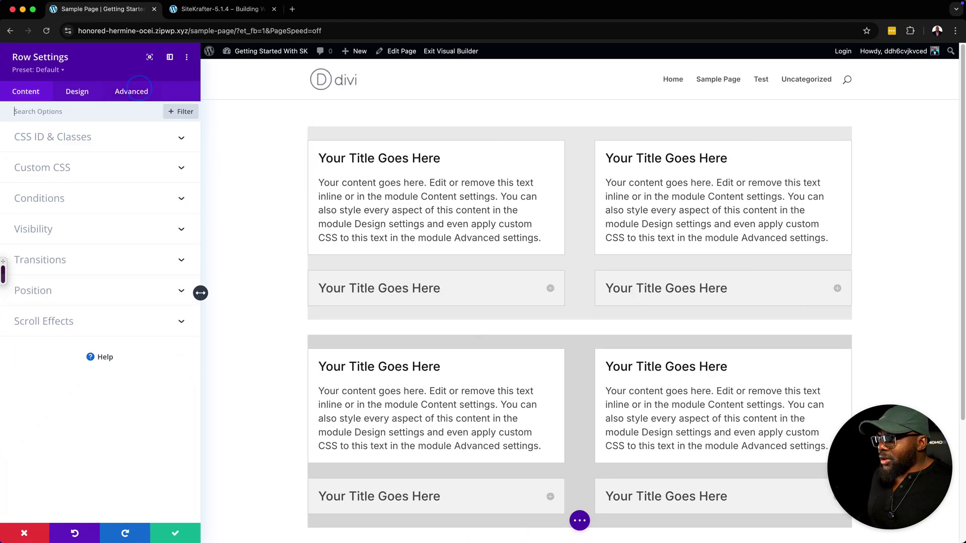
left_click(75, 136)
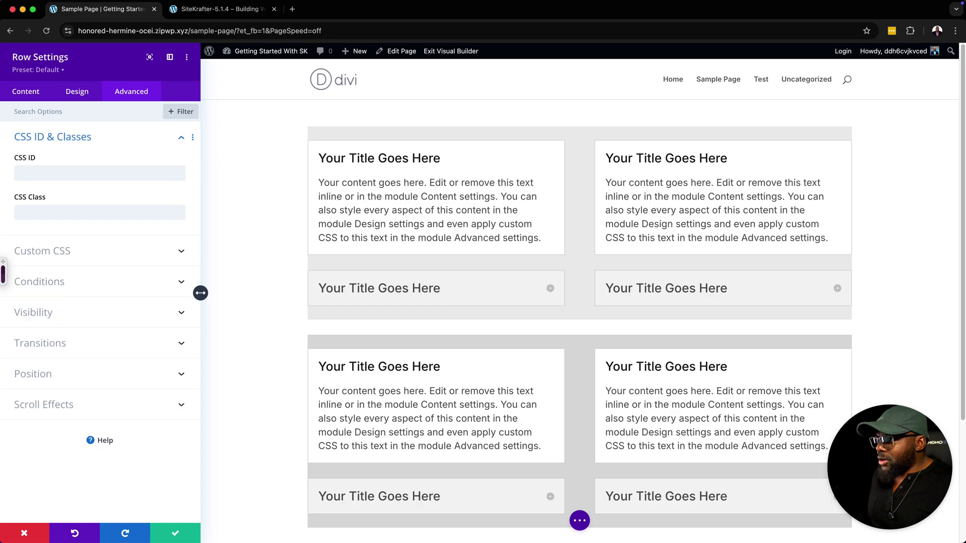
left_click(64, 212)
type("n")
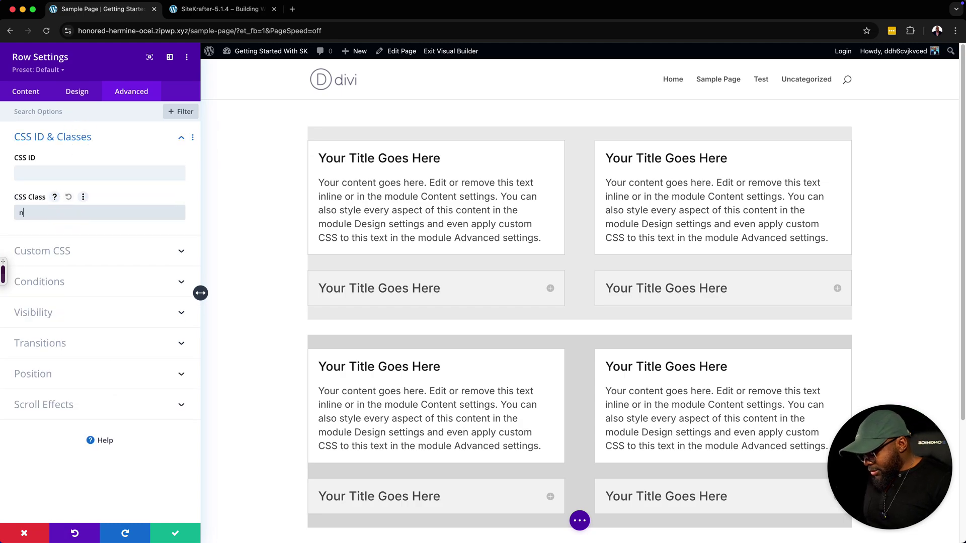
type("o-padding")
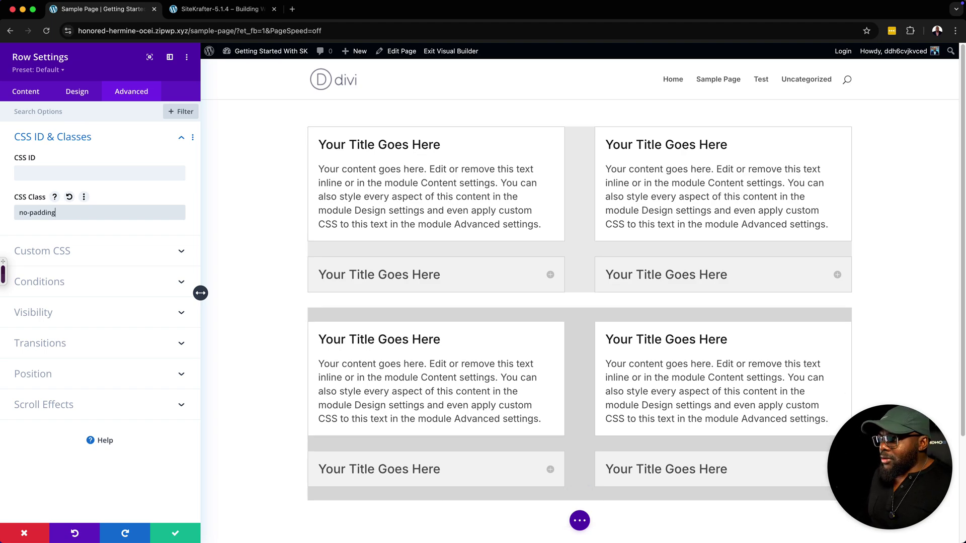
triple_click(79, 214)
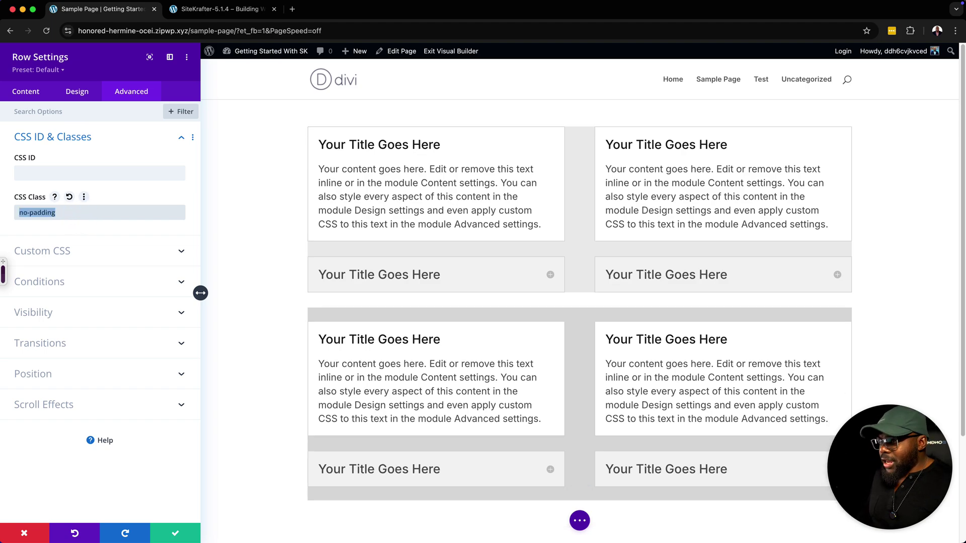
left_click(171, 531)
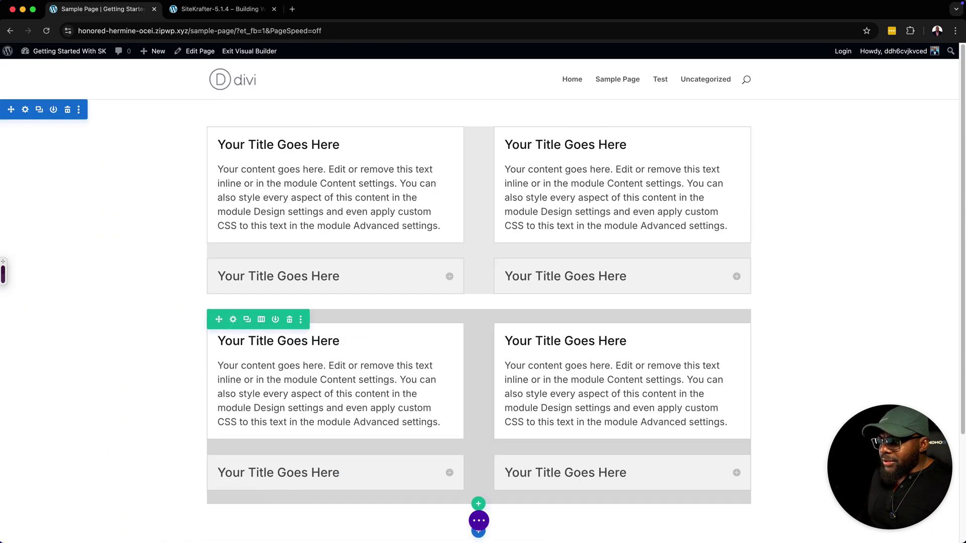
Step: Append no-padding to the second row's CSS class list after margin-top-medium
left_click(233, 320)
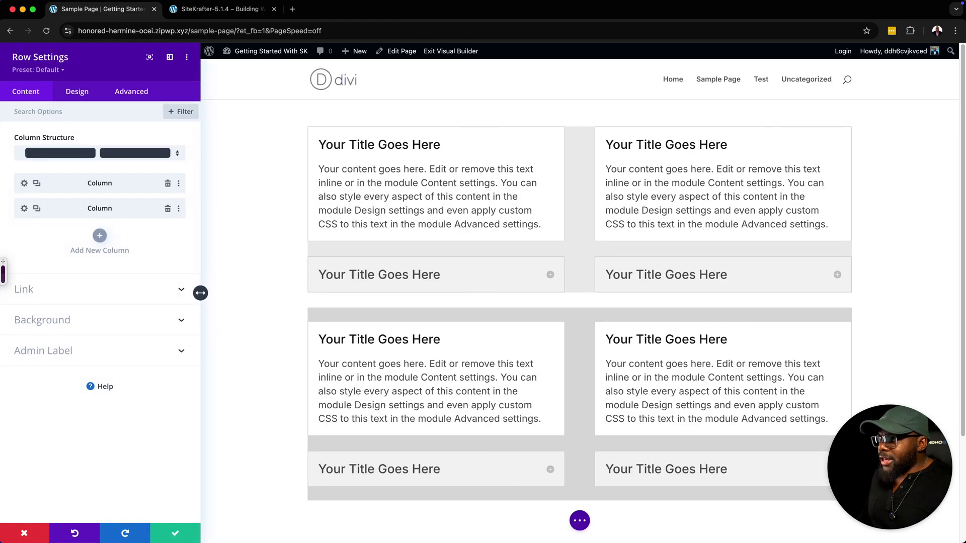
left_click(132, 91)
left_click(83, 137)
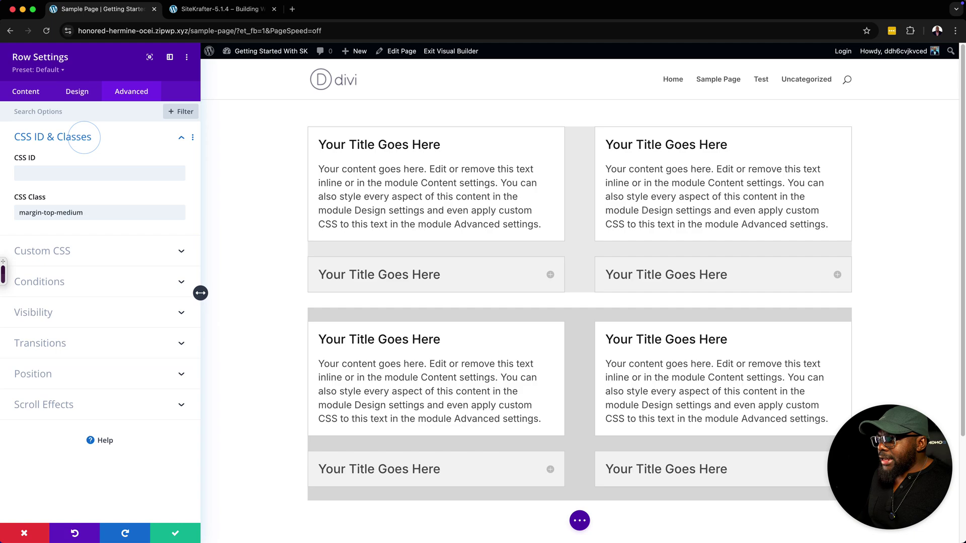
left_click(83, 212)
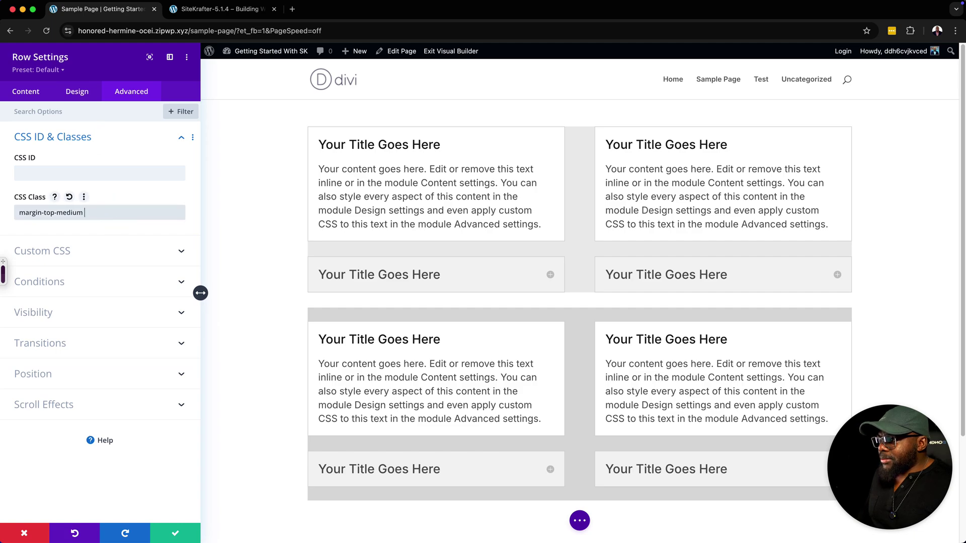
type("no-padding")
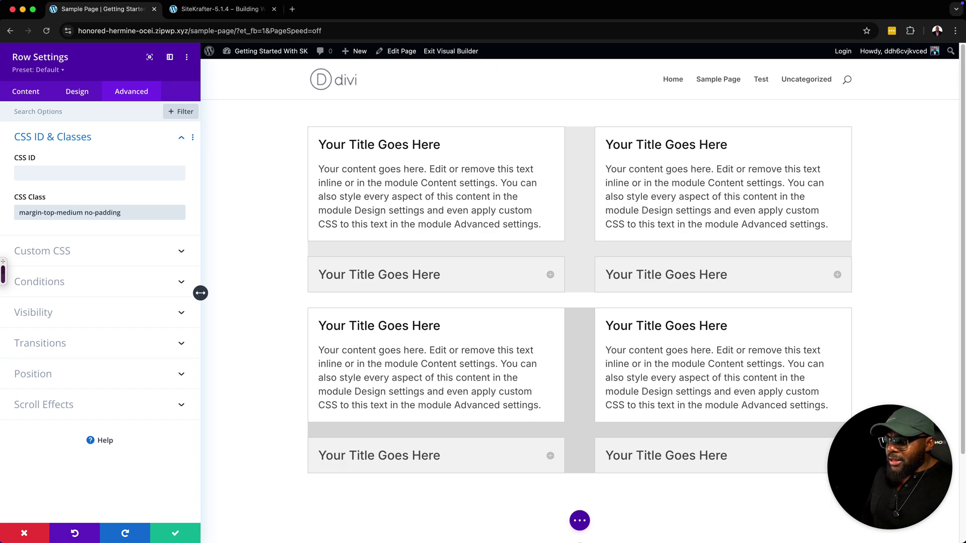
Step: Save the second row, then set the top row's CSS classes to 'no-padding padding-large'
left_click(175, 534)
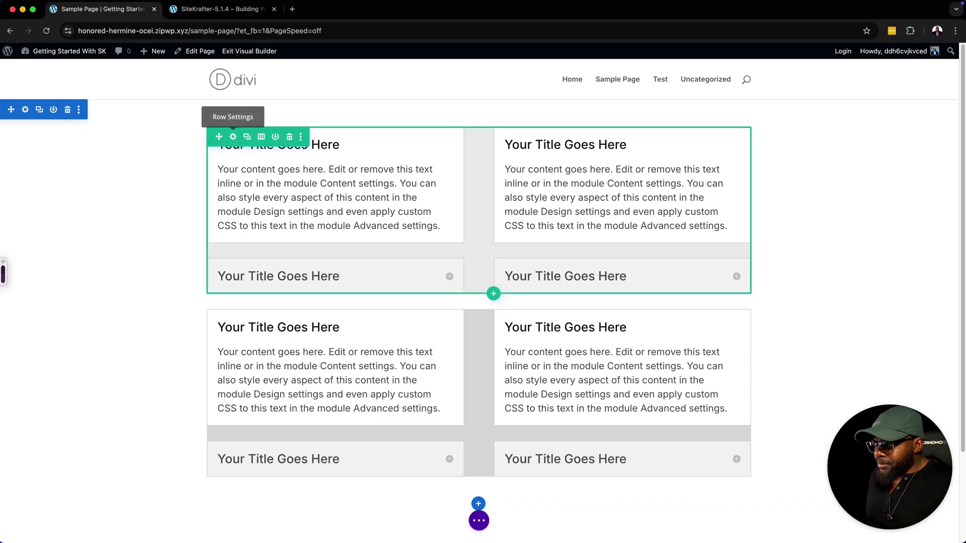
left_click(233, 136)
left_click(131, 91)
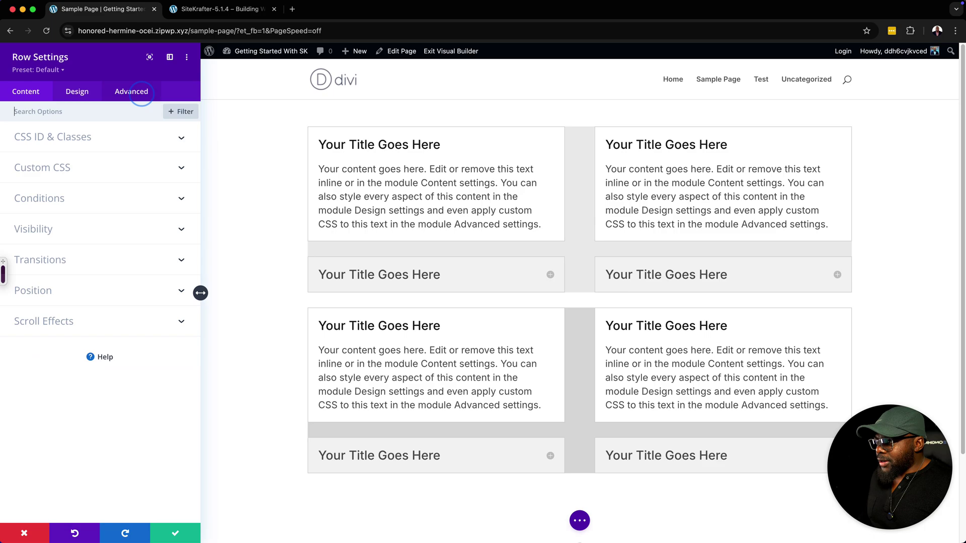
left_click(52, 137)
left_click(99, 212)
type("no-padding")
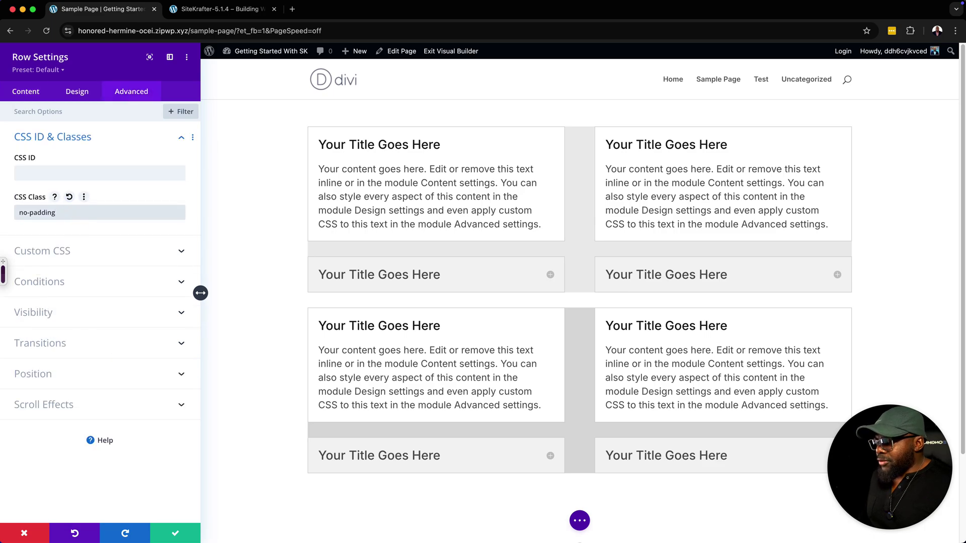
type(" padding-medium")
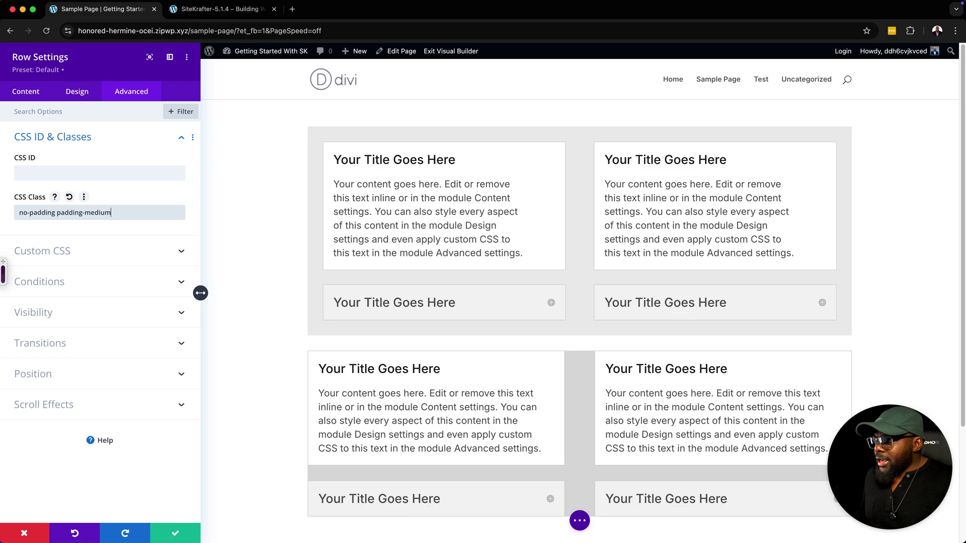
key("BackSpace")
key("BackSpace")
key("BackSpace")
key("BackSpace")
key("BackSpace")
key("BackSpace")
type("large")
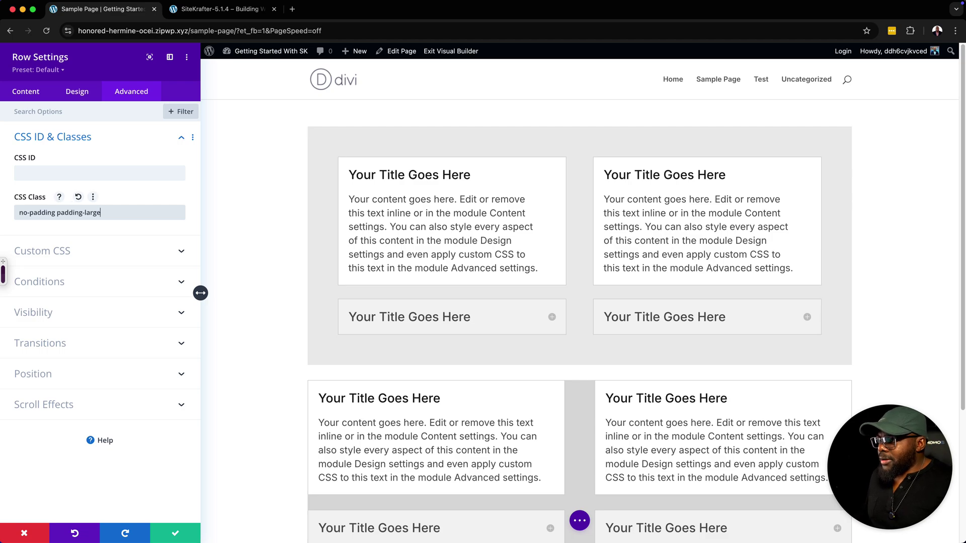
Step: Save the top row and set the lower row's padding to 50px on every side
left_click(177, 533)
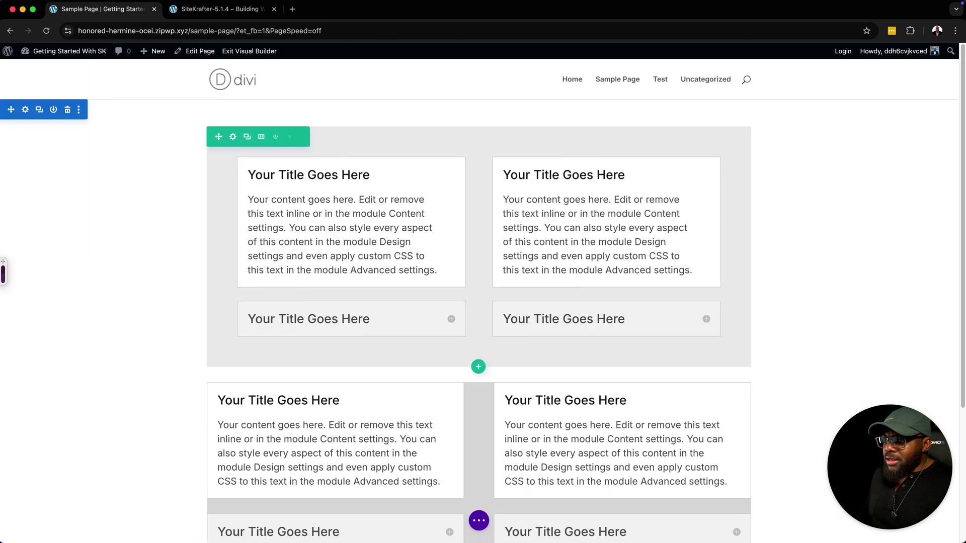
scroll(335, 401, "down", 3)
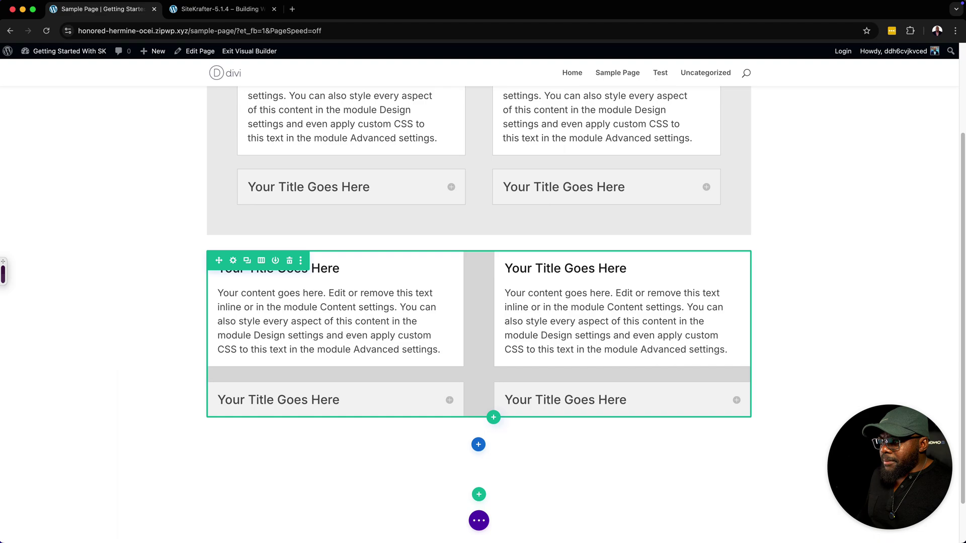
left_click(232, 260)
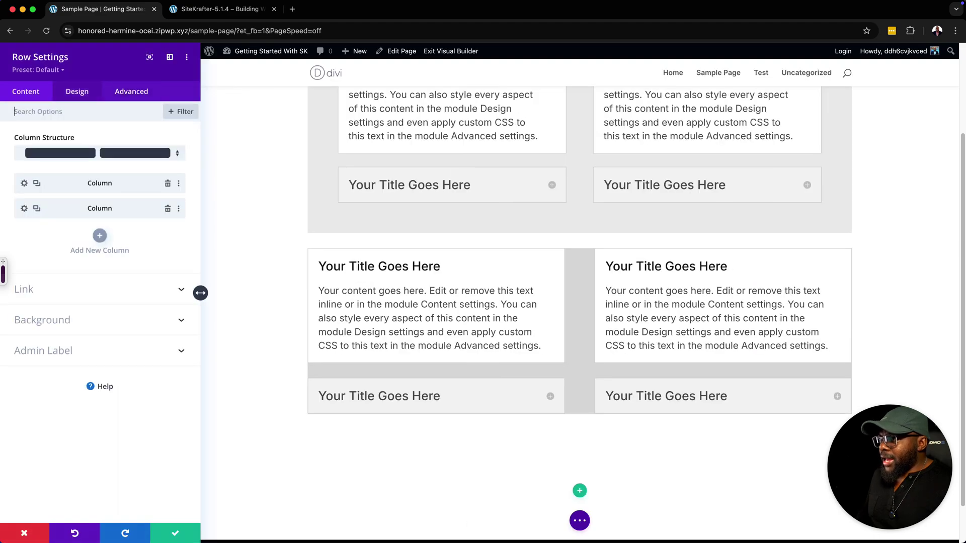
left_click(77, 91)
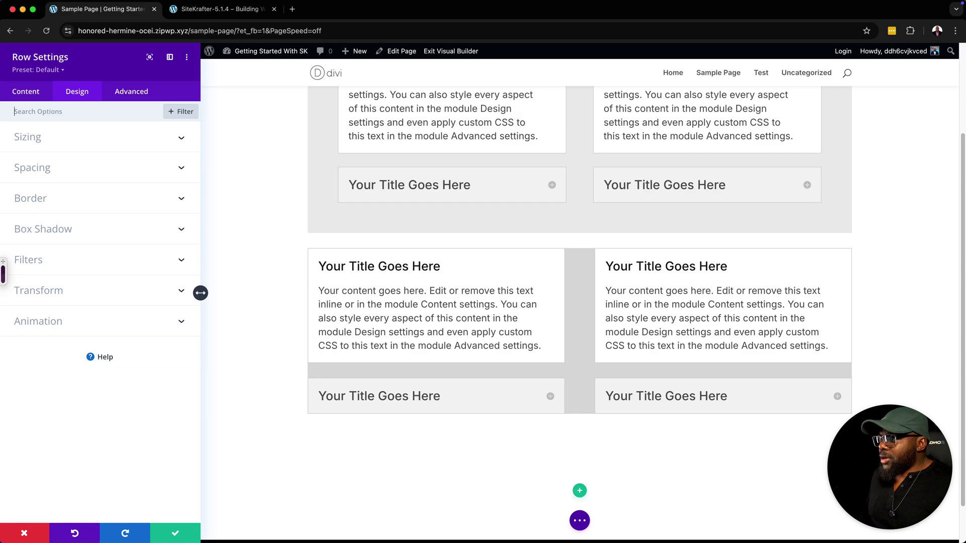
left_click(47, 168)
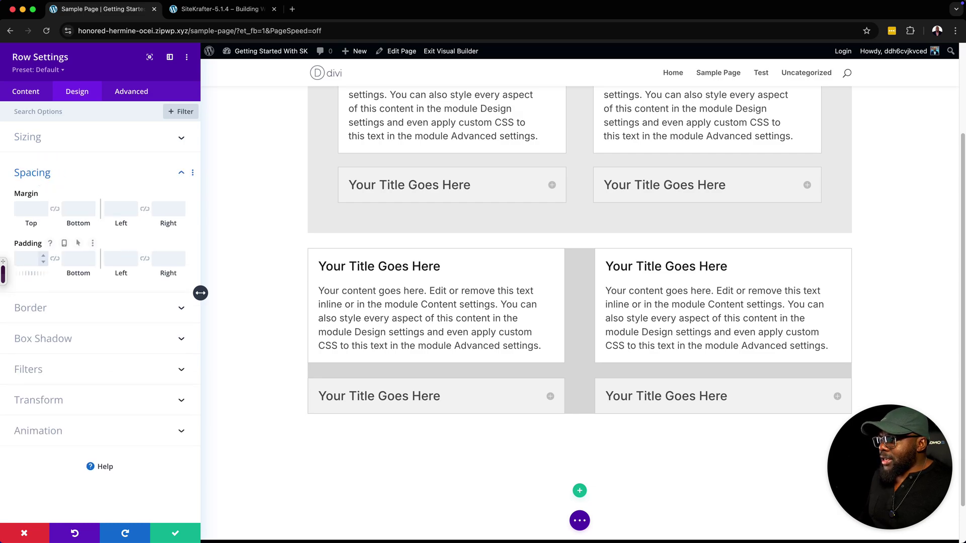
left_click(30, 260)
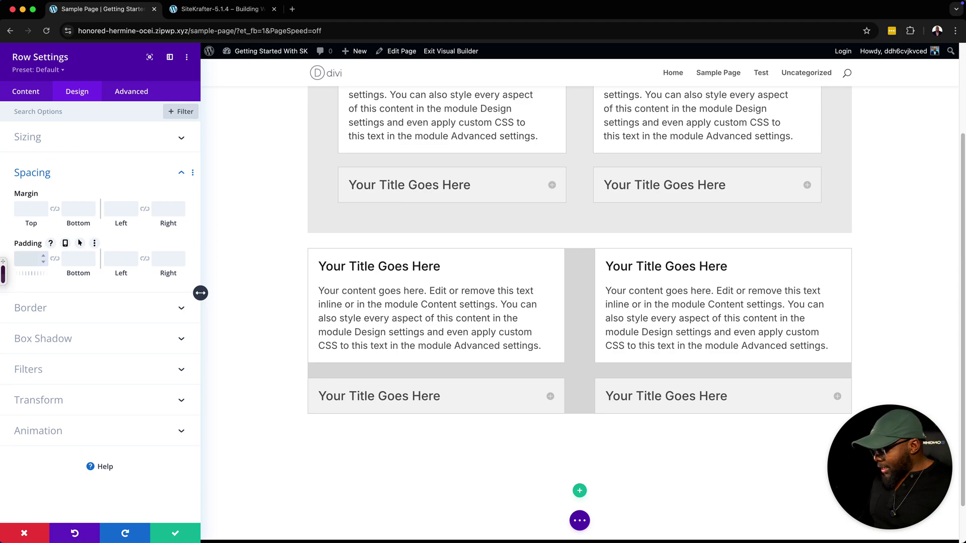
type("40")
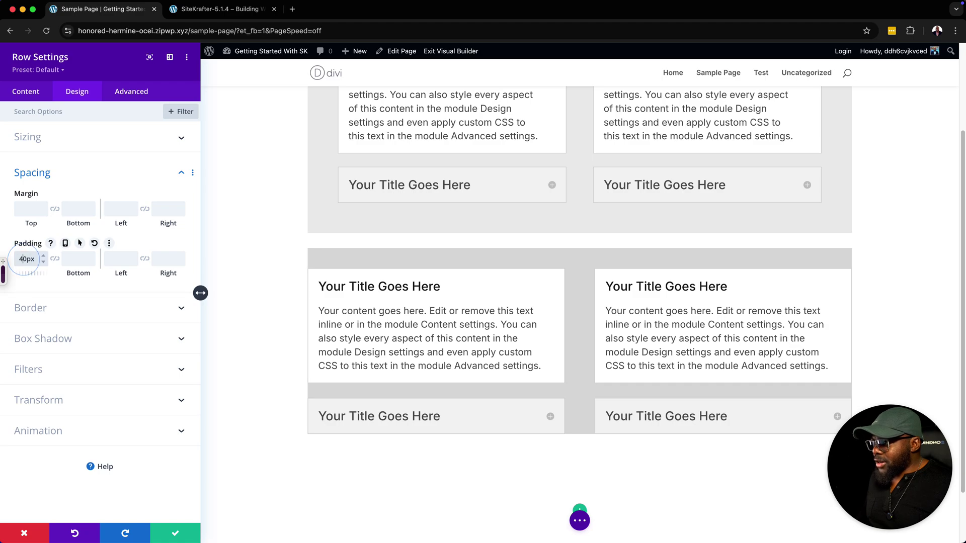
key("Left")
key("Left")
key("Left")
key("BackSpace")
type("5")
left_click(55, 258)
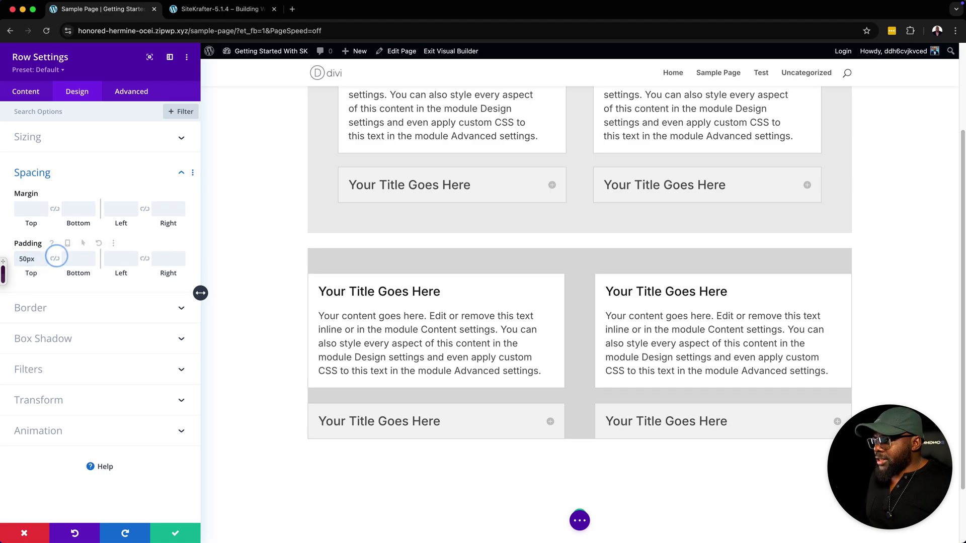
double_click(74, 258)
key("ctrl+c")
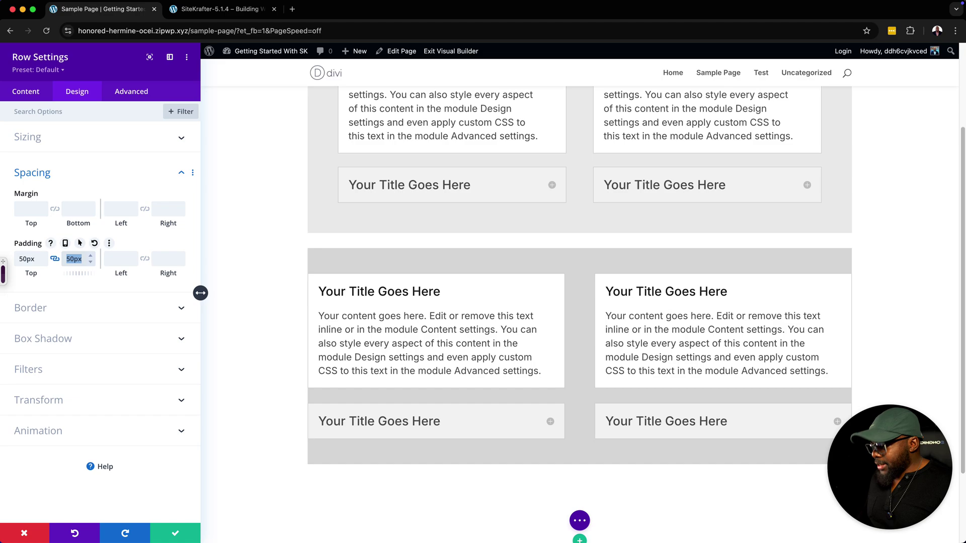
left_click(120, 258)
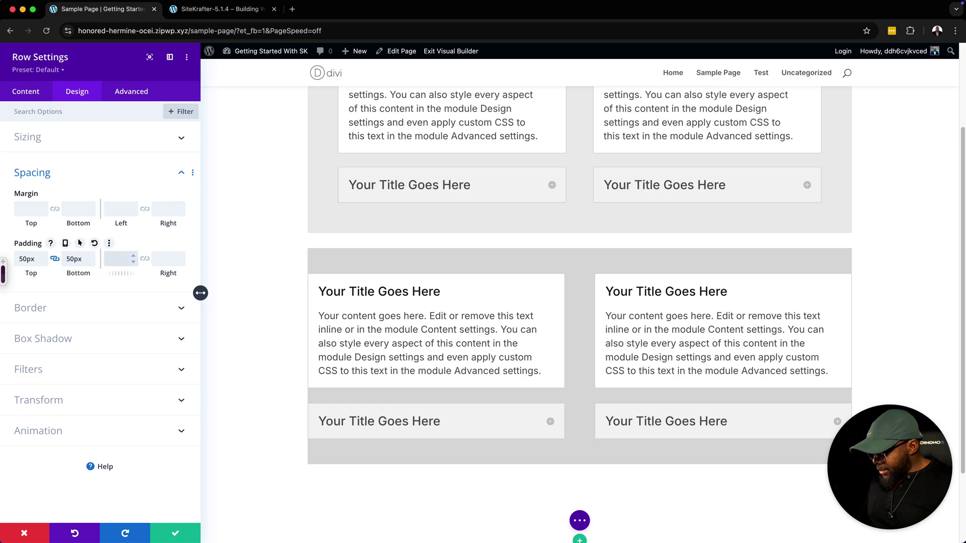
key("ctrl+v")
left_click(144, 259)
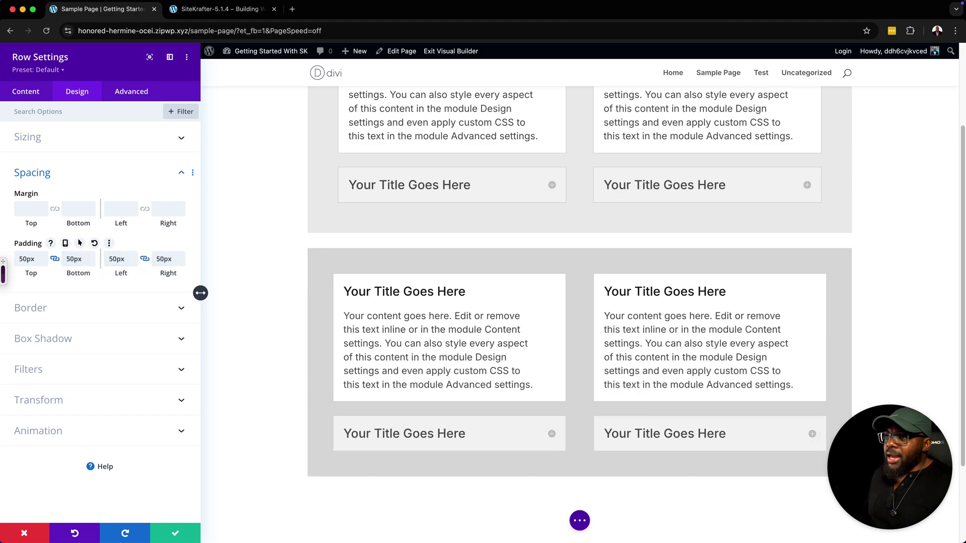
Step: Raise the lower row's padding to 61px left/right and 60px top/bottom, then save
scroll(578, 302, "up", 1)
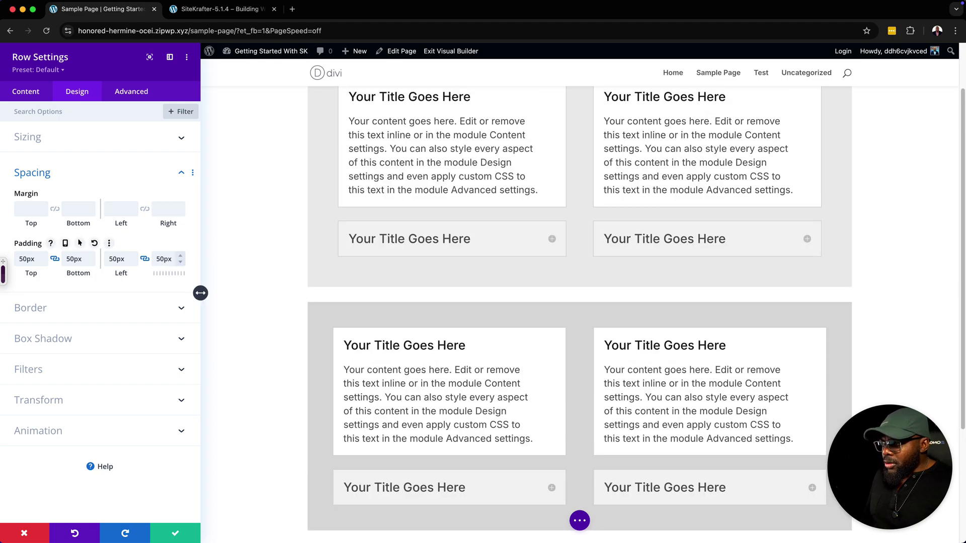
left_click(180, 255)
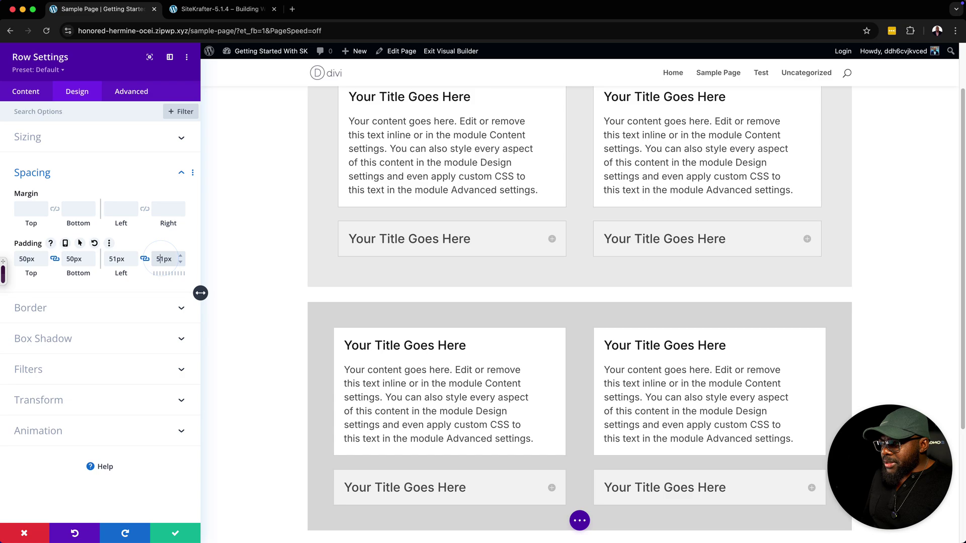
left_click(159, 259)
key("BackSpace")
type("6")
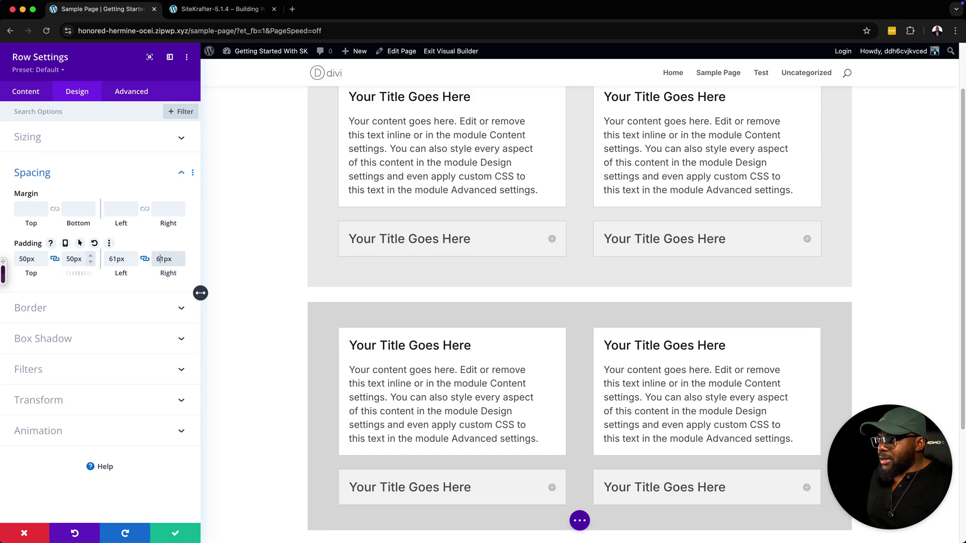
left_click(70, 258)
key("BackSpace")
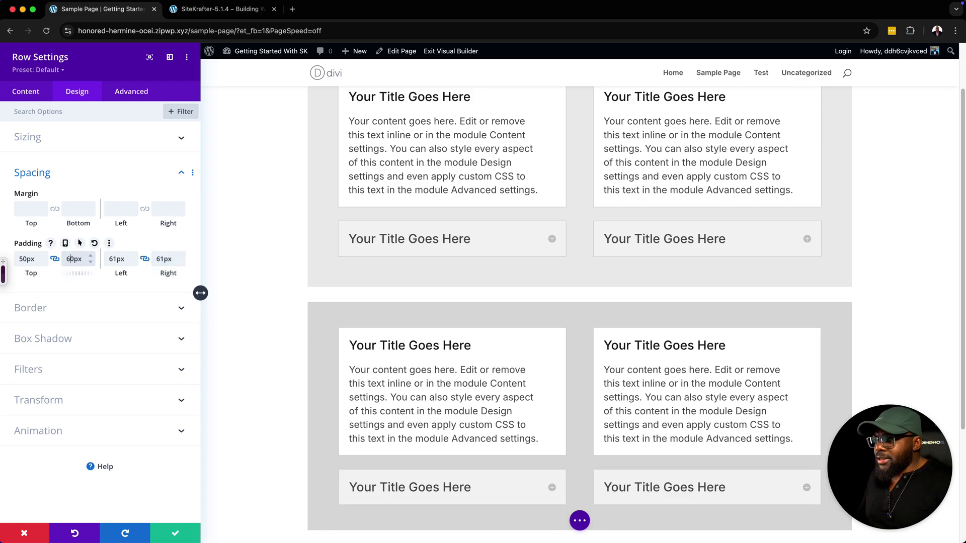
type("6")
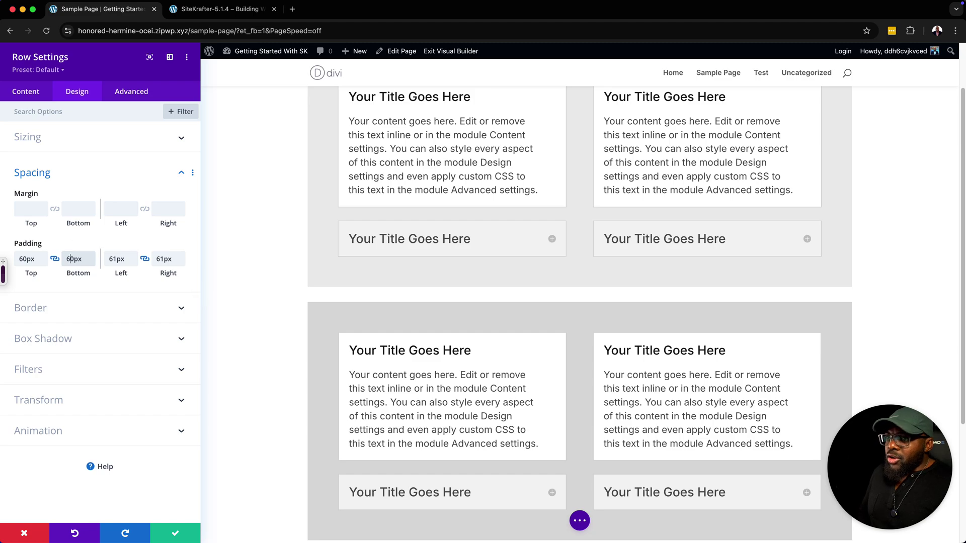
scroll(579, 312, "down", 3)
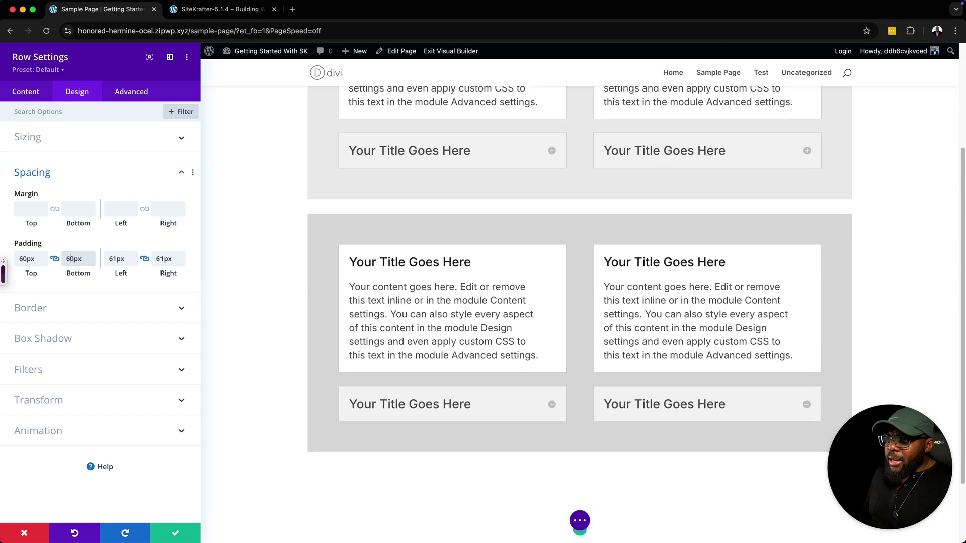
scroll(579, 312, "up", 3)
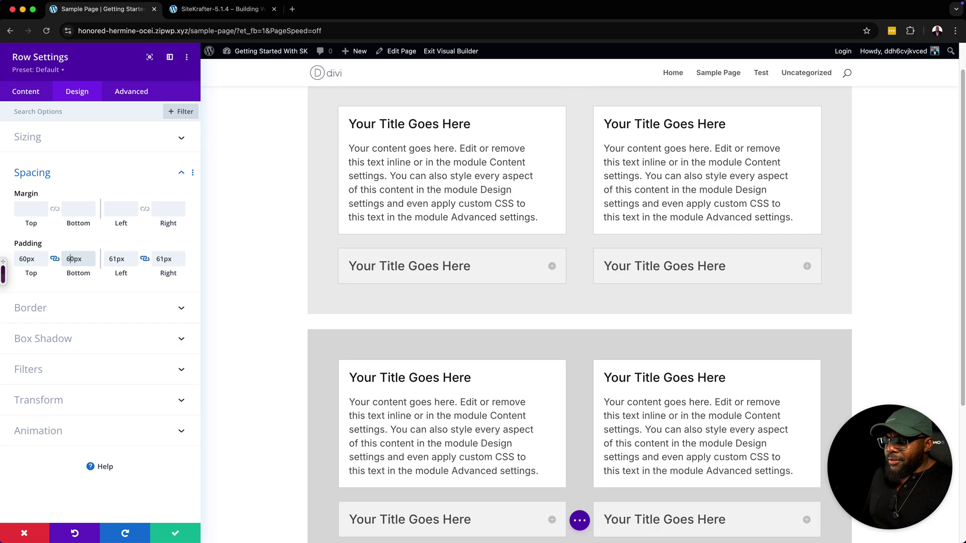
left_click(173, 532)
Step: Exit the visual builder, choosing Save & Exit to keep the page changes
scroll(478, 302, "up", 2)
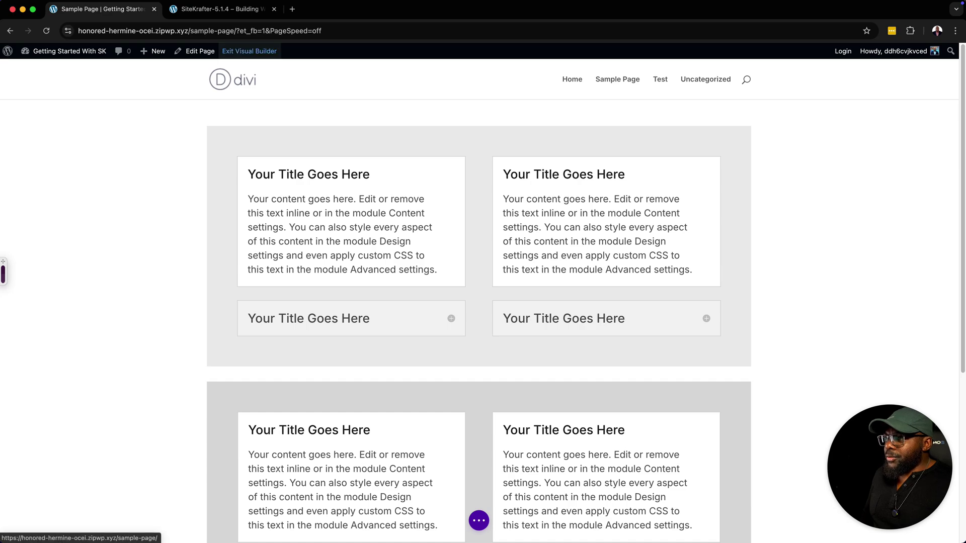
left_click(249, 51)
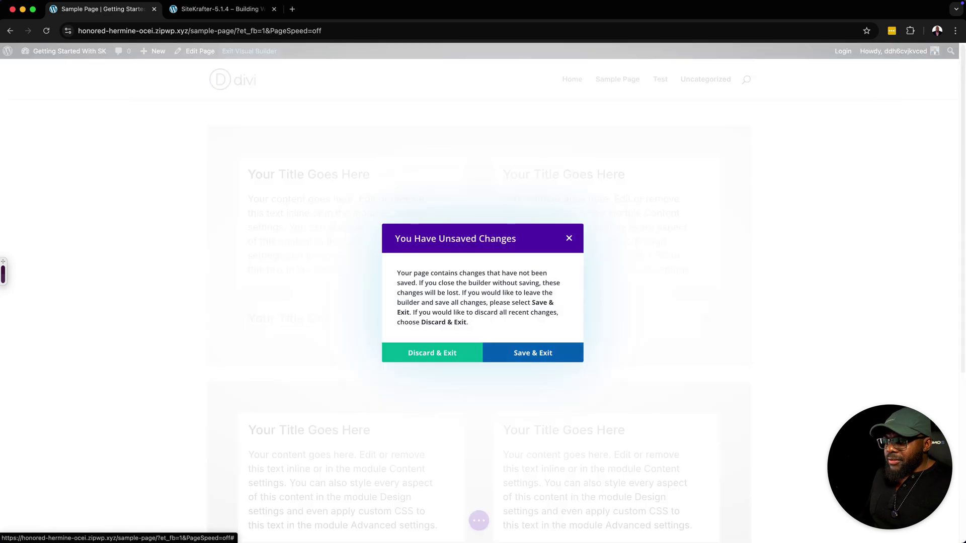
left_click(530, 352)
Step: Narrow the browser to phone width to check the live accordion rows, then restore full width
left_click_drag(962, 250, 251, 171)
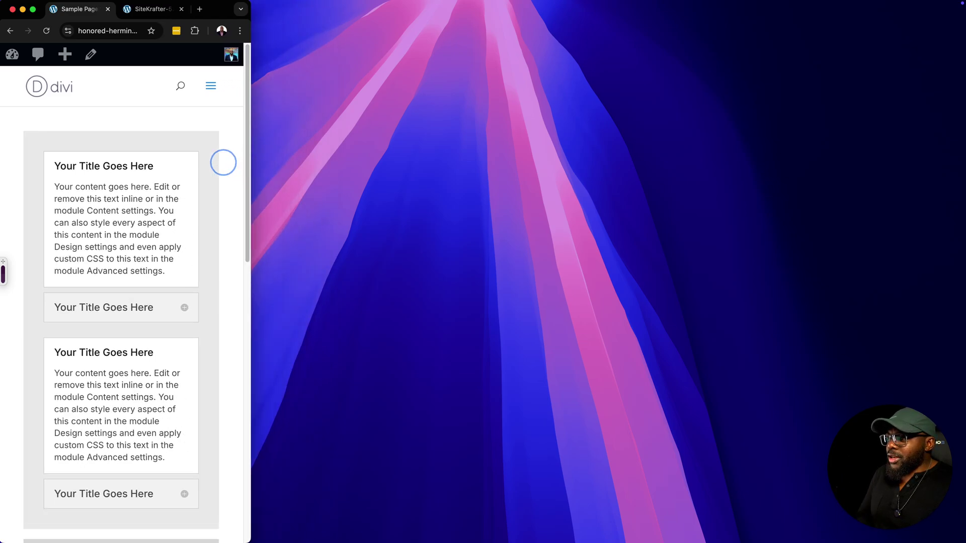
scroll(123, 292, "down", 8)
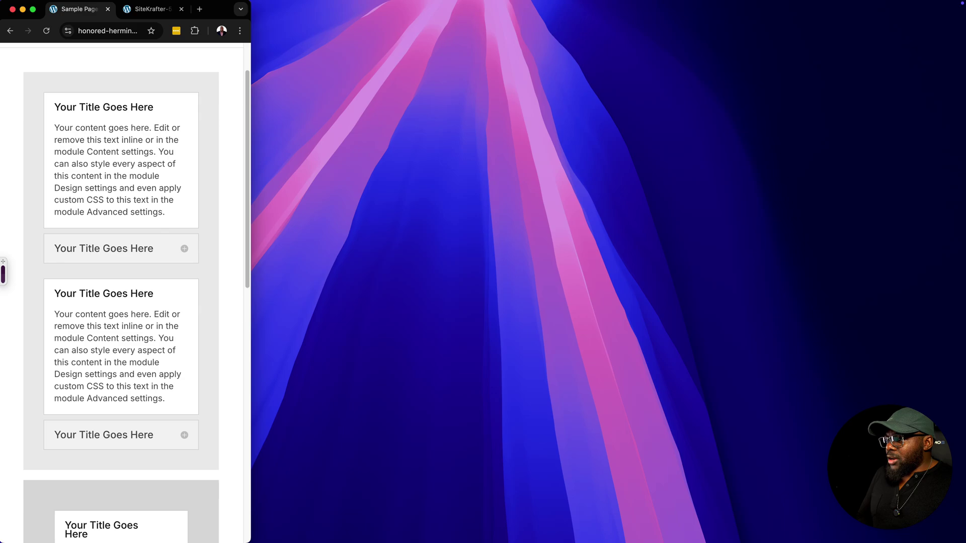
scroll(122, 292, "down", 3)
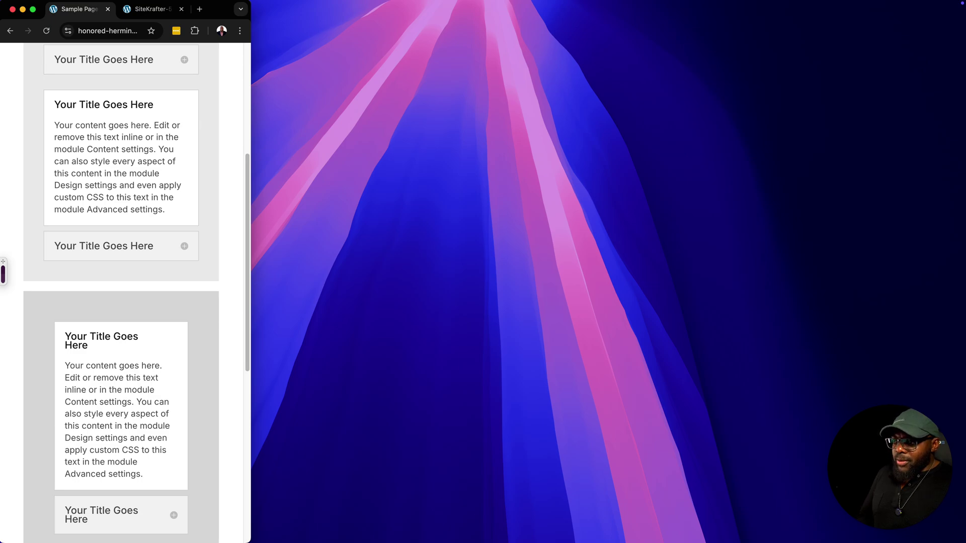
left_click_drag(250, 294, 959, 262)
scroll(958, 262, "up", 5)
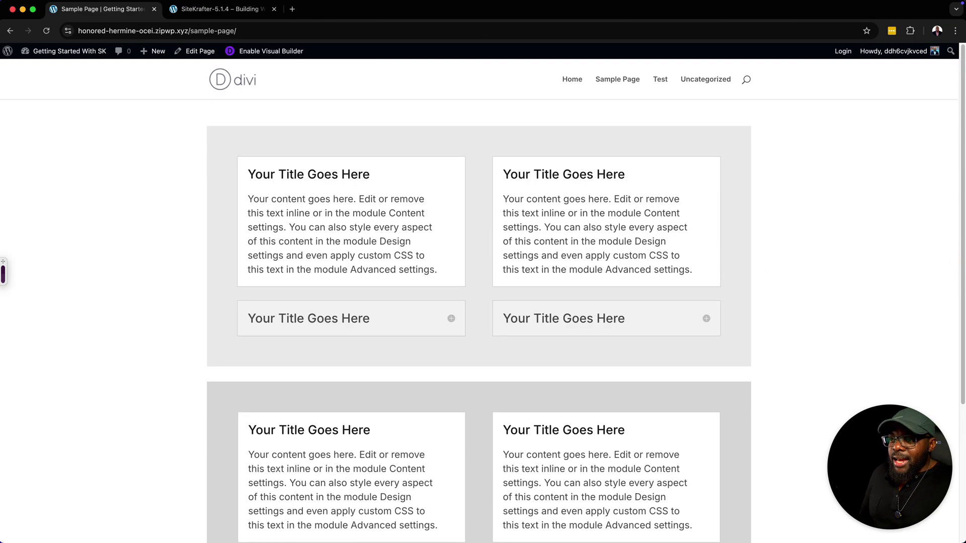
scroll(483, 302, "down", 4)
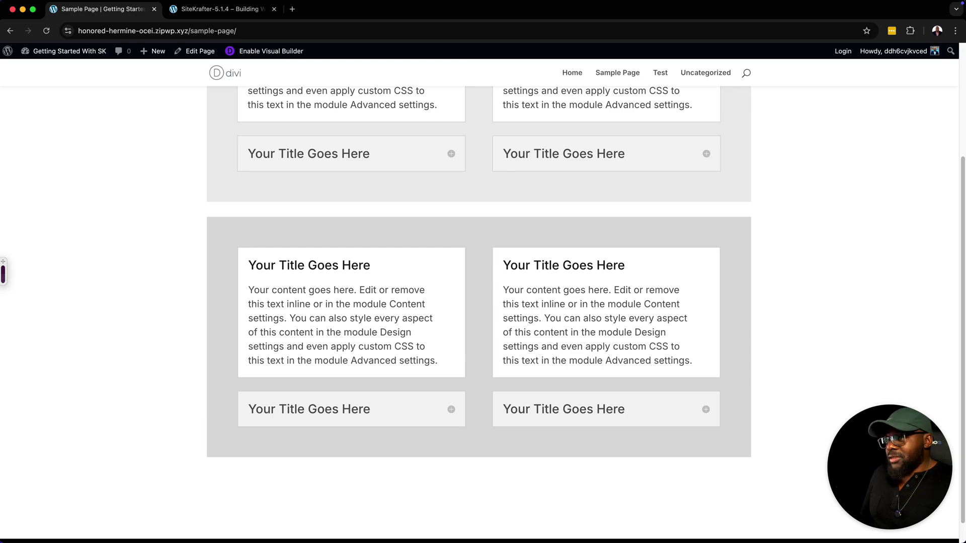
scroll(483, 302, "up", 2)
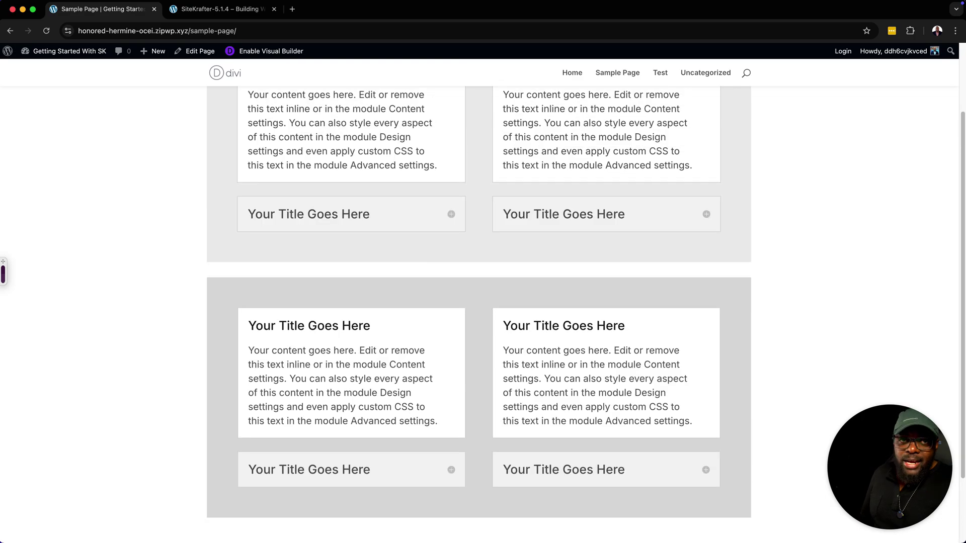
scroll(483, 301, "up", 3)
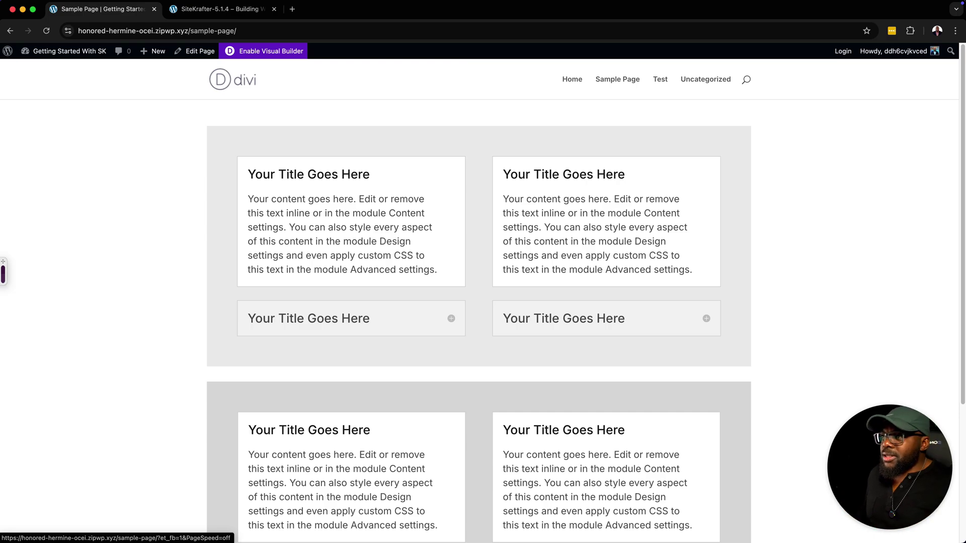
Step: Re-enter the visual builder and change the top row's class padding-large to padding-medium, then save
left_click(271, 51)
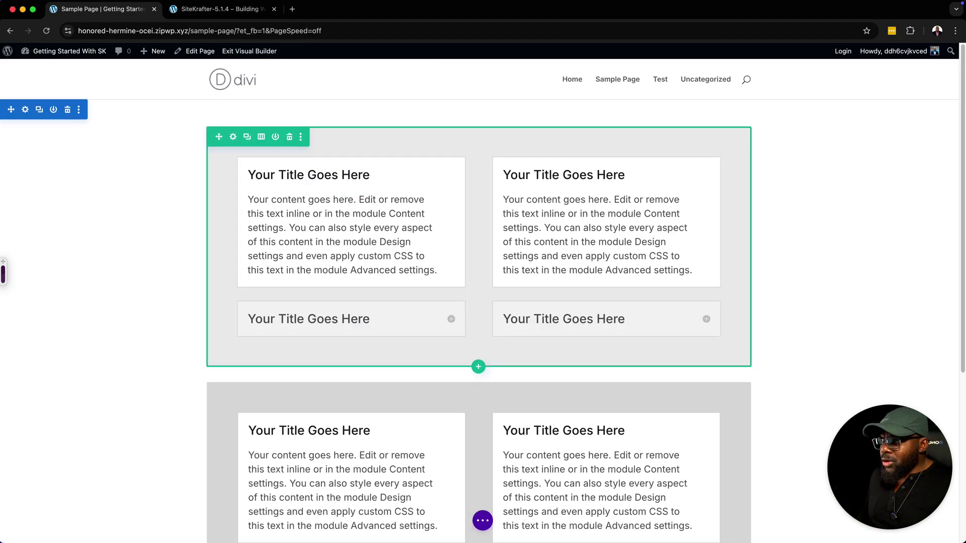
left_click(233, 137)
left_click(139, 94)
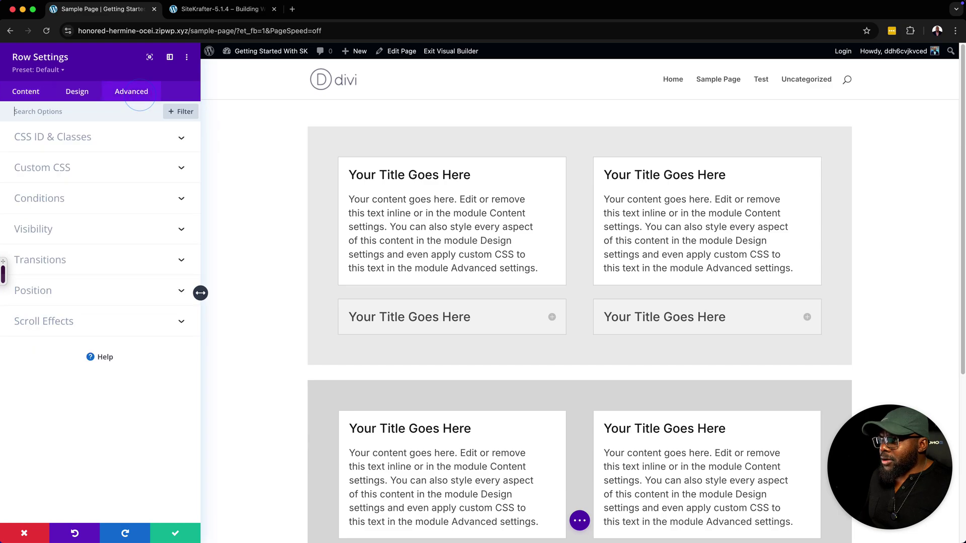
left_click(97, 136)
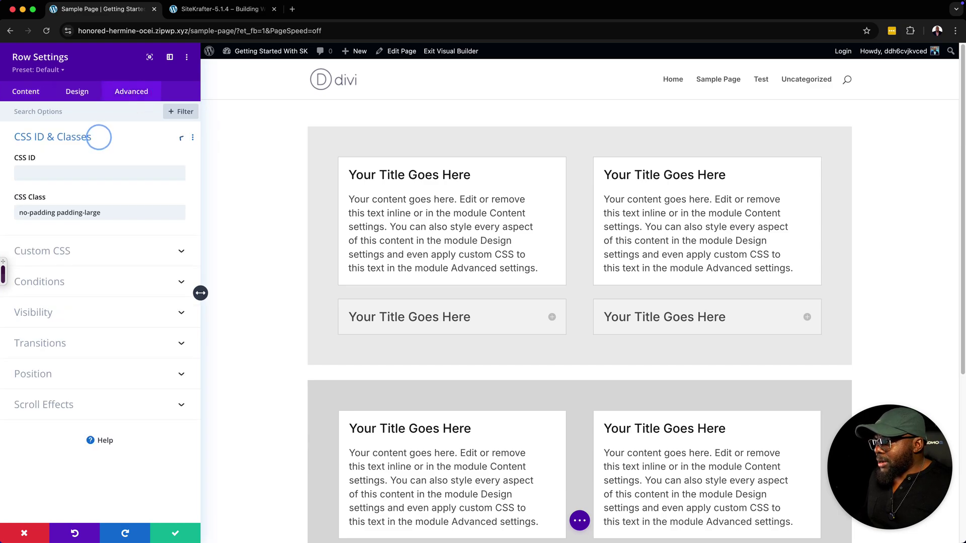
left_click(112, 214)
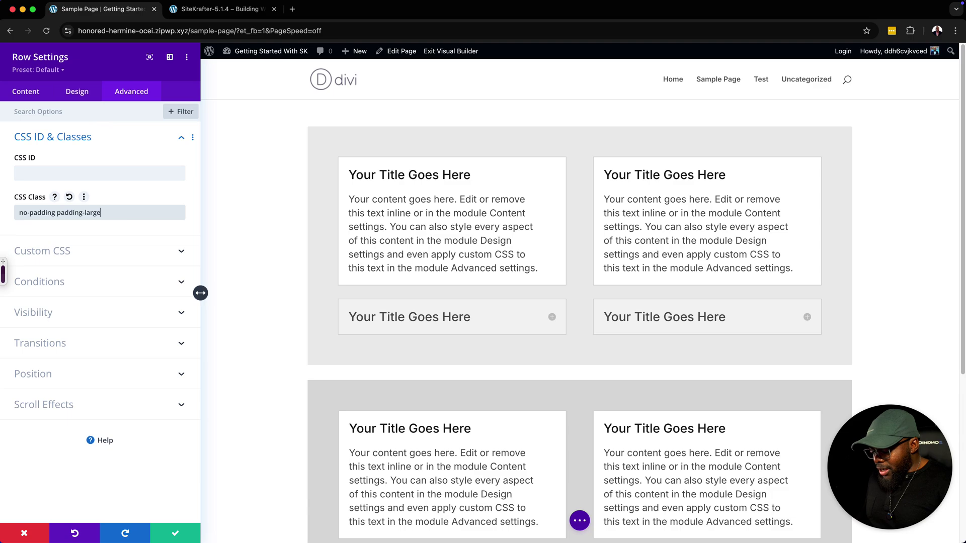
key("BackSpace")
key("BackSpace")
key("BackSpace")
key("BackSpace")
key("BackSpace")
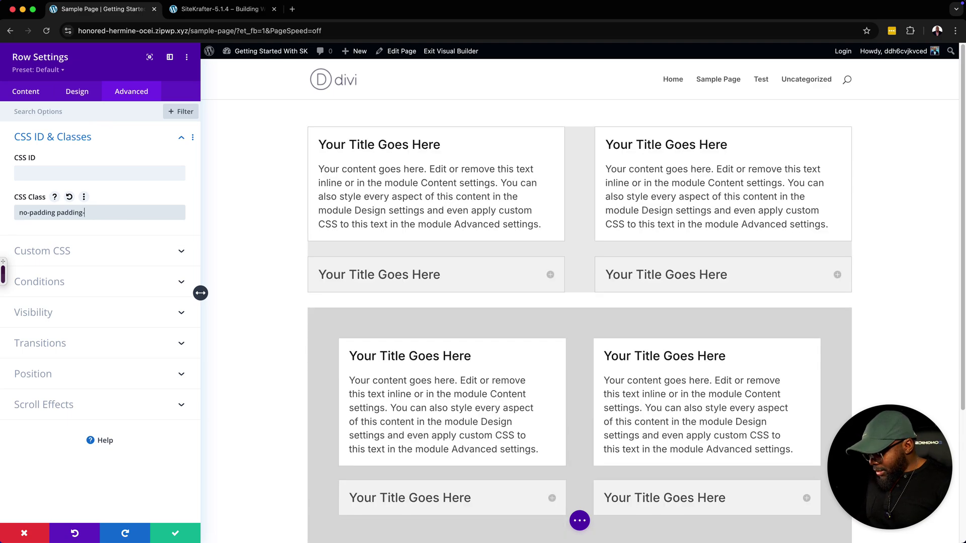
type("medium")
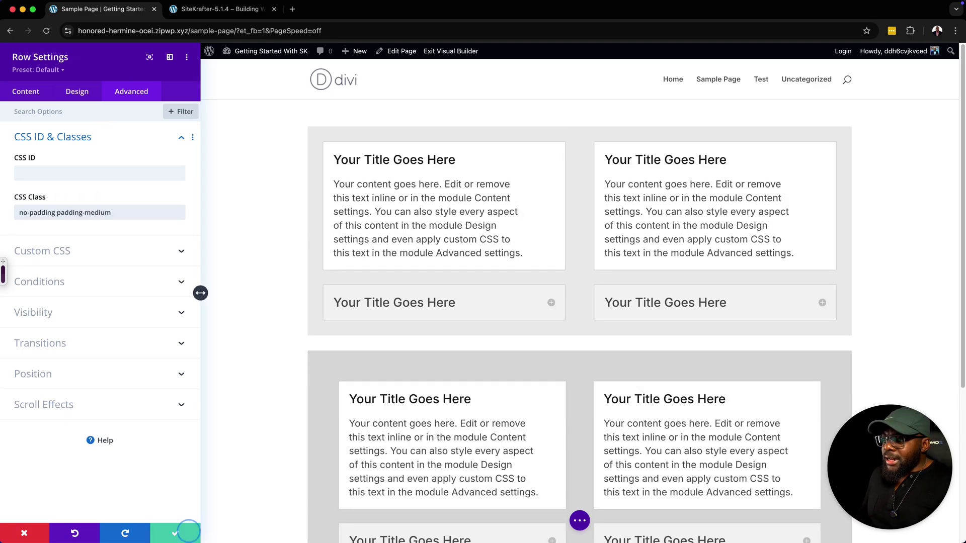
left_click(175, 534)
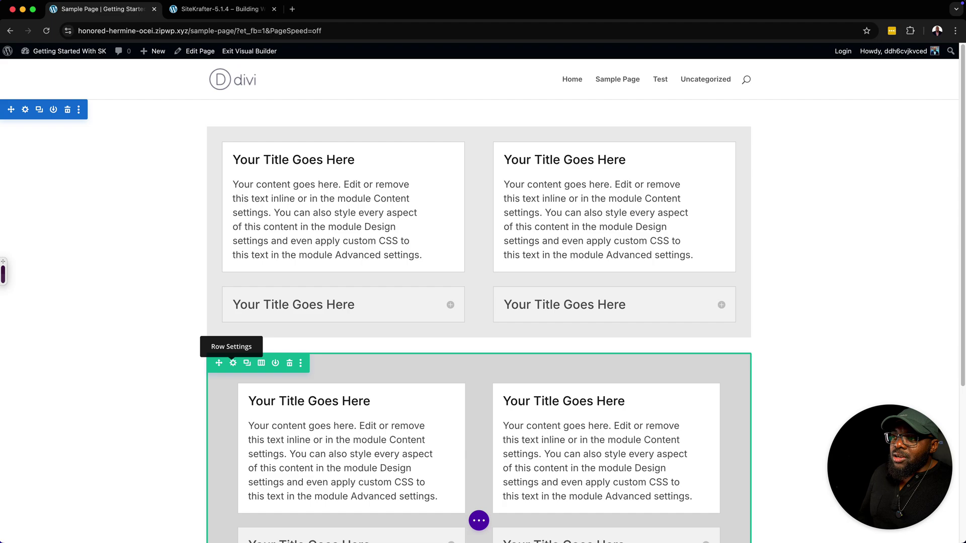
Step: Set the lower row's padding to 40px on all sides and close its settings
left_click(233, 362)
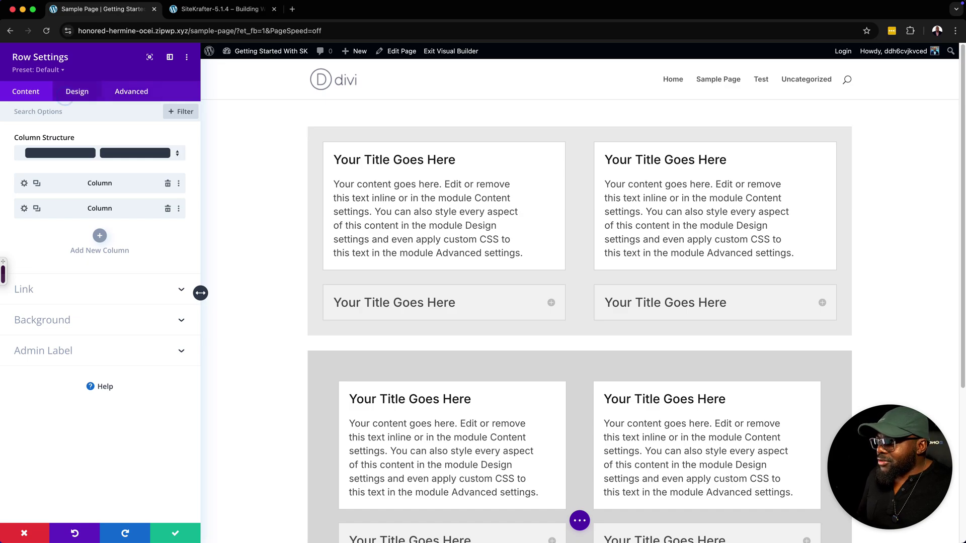
left_click(77, 91)
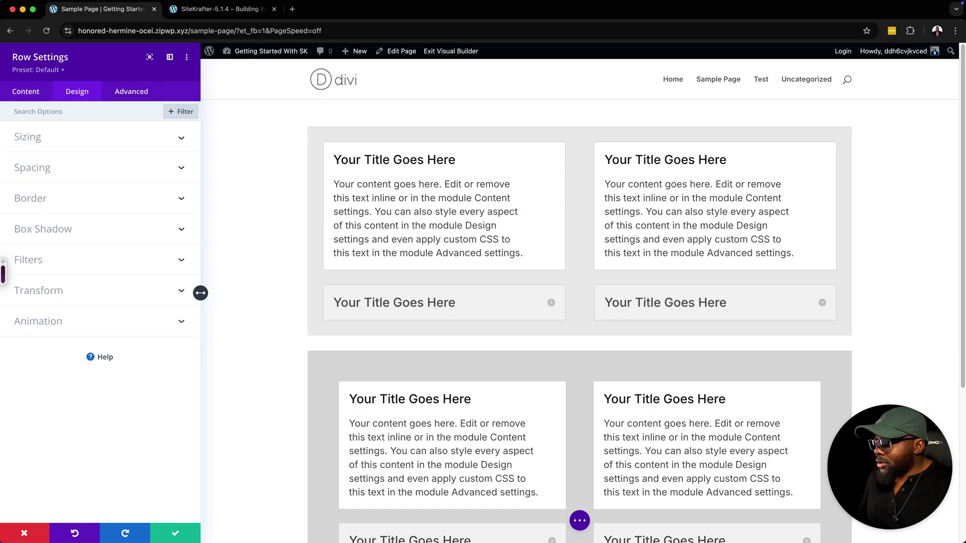
left_click(32, 168)
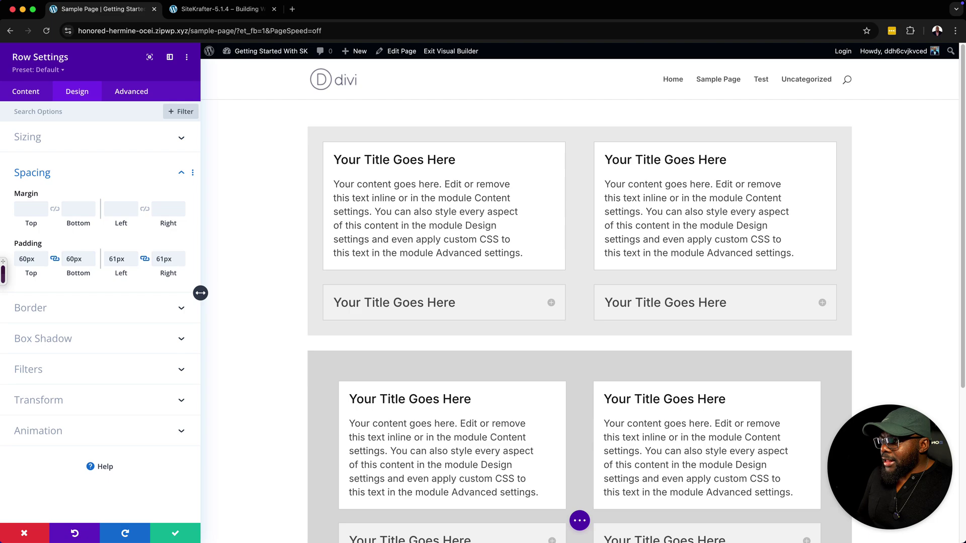
key("Down")
key("Down")
key("Down")
key("Down")
key("Down")
key("Down")
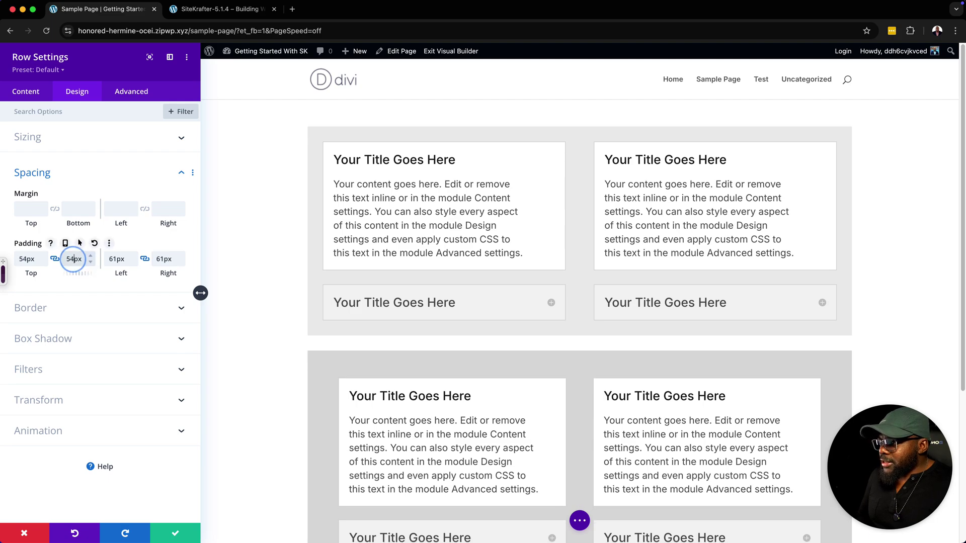
type("40")
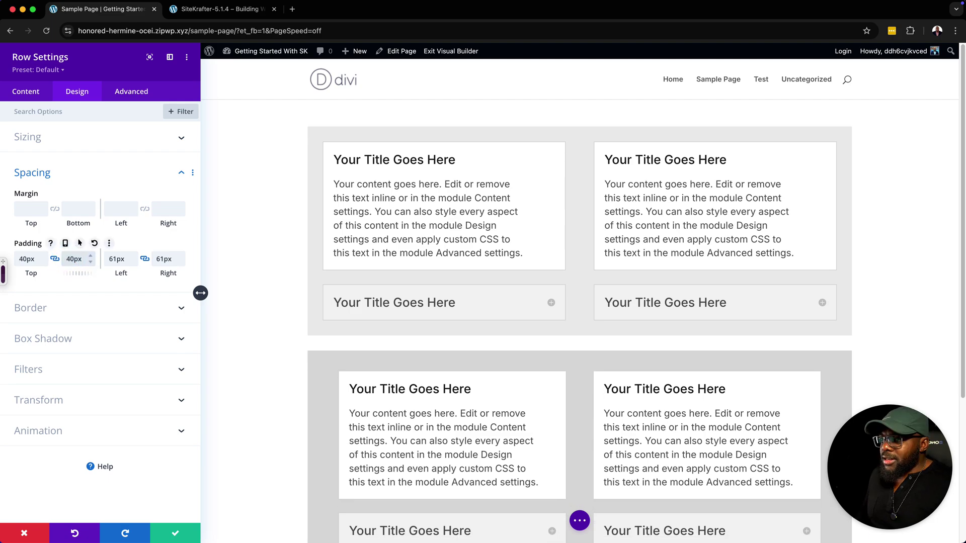
key("Tab")
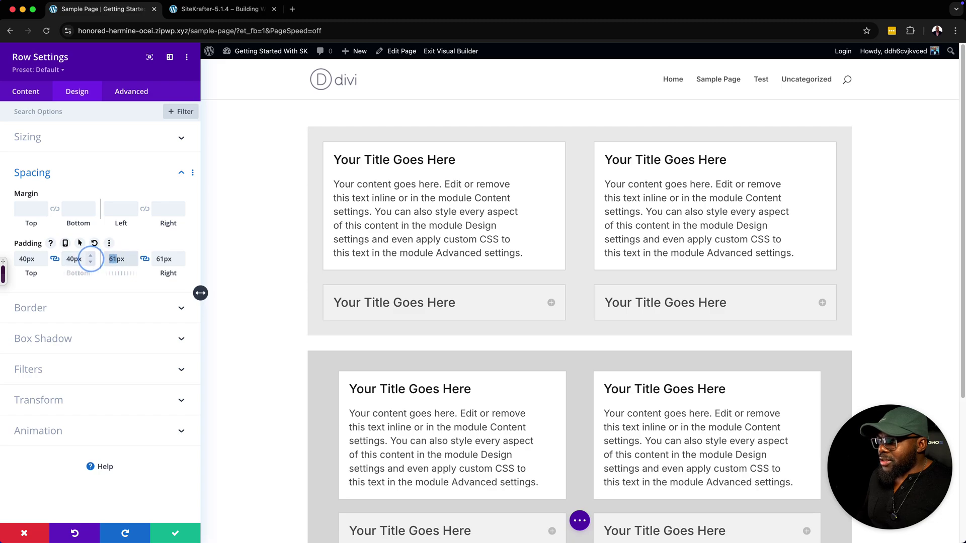
type("40")
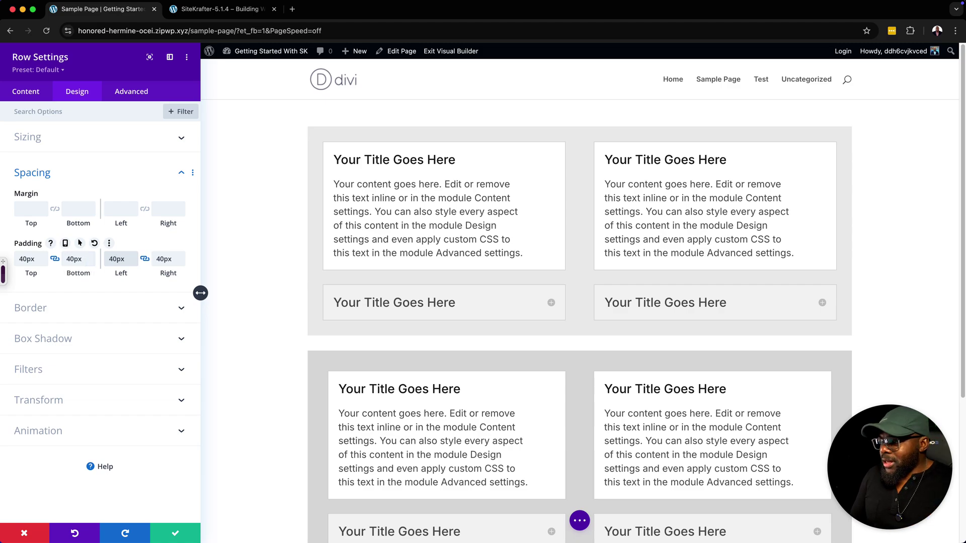
left_click(175, 533)
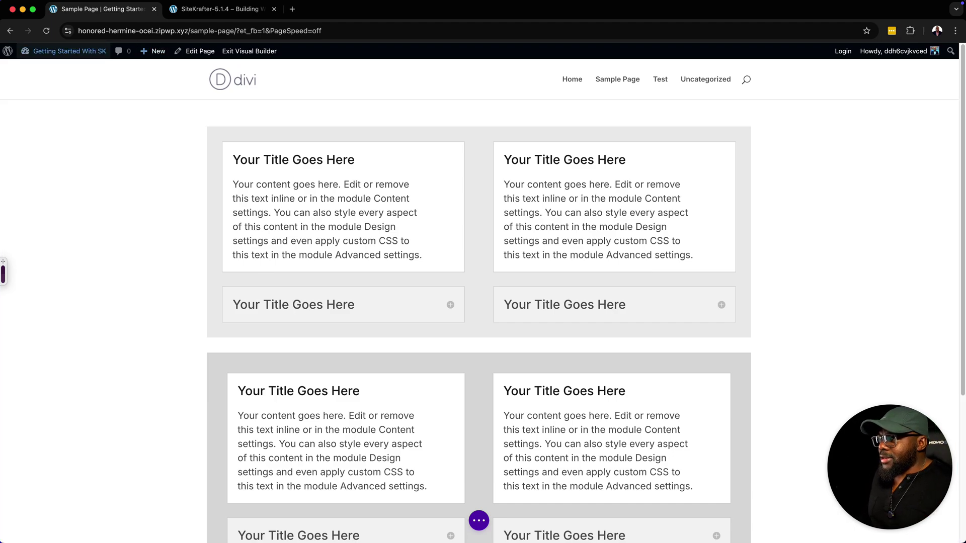
Step: Exit the visual builder, confirming the save, and go to the WordPress Dashboard
mouse_move(69, 51)
left_click(249, 51)
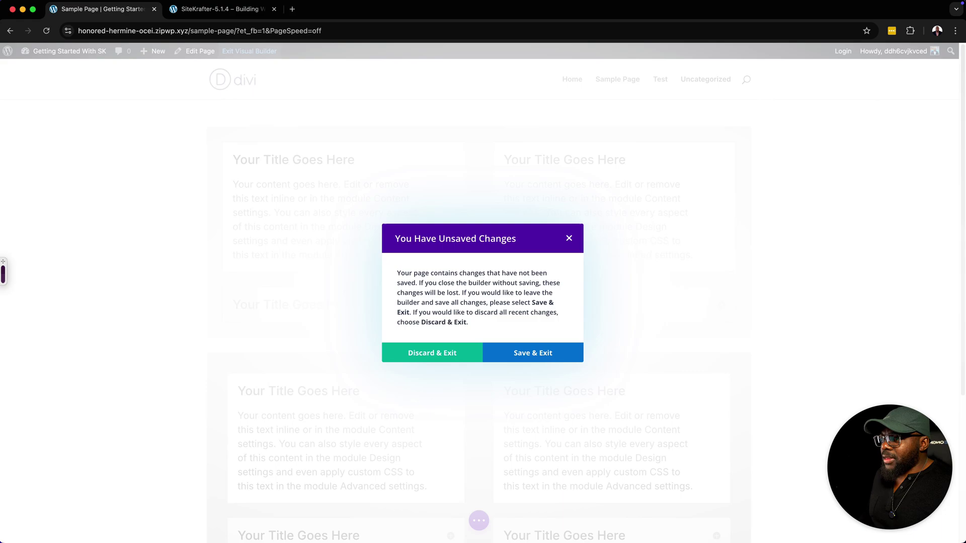
left_click(432, 352)
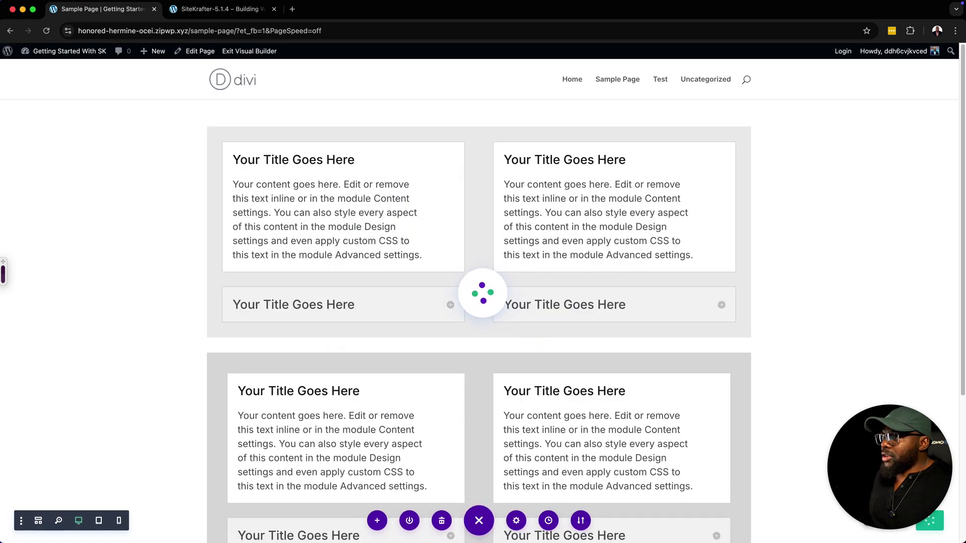
mouse_move(43, 51)
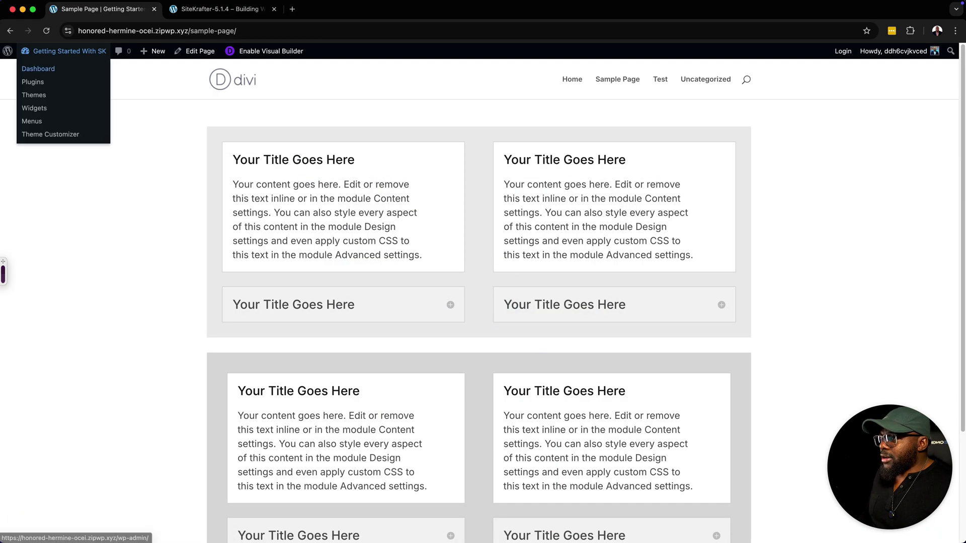
left_click(39, 68)
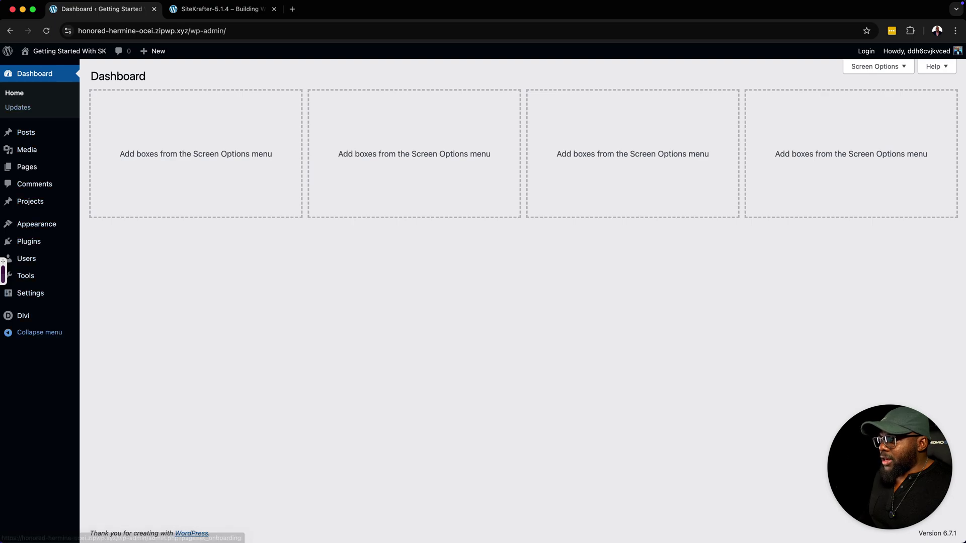
Step: Open Divi Theme Options and scroll through the clamp-based .sk heading rules in Custom CSS
mouse_move(23, 316)
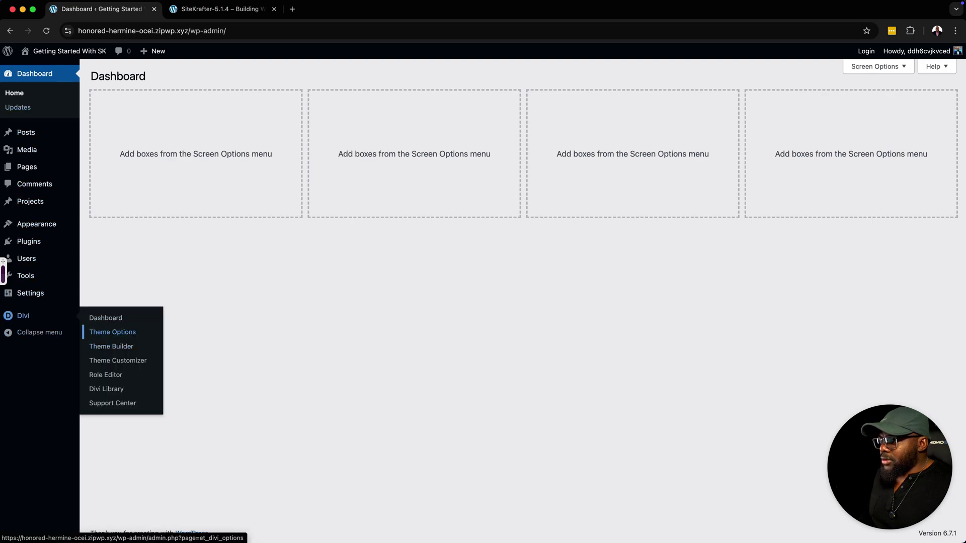
left_click(131, 333)
scroll(483, 301, "down", 15)
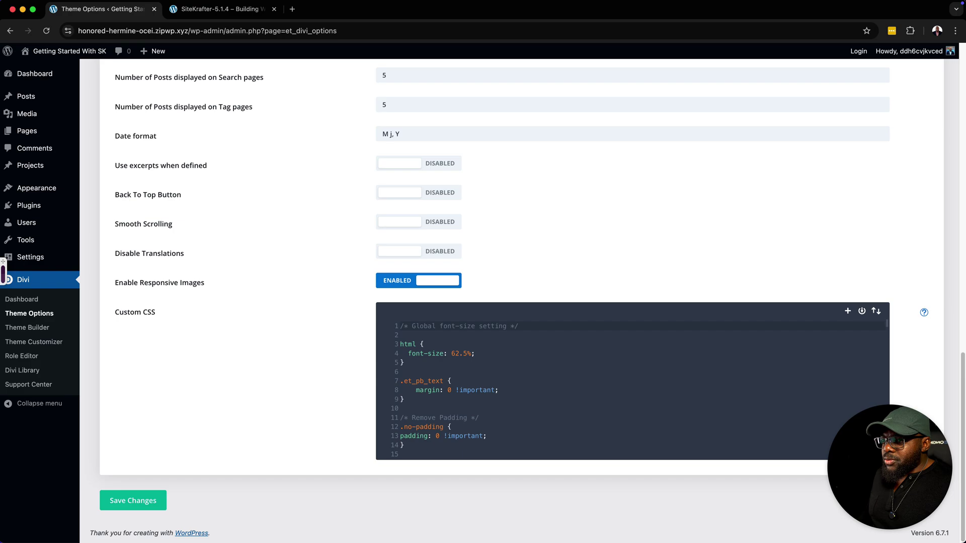
scroll(554, 382, "down", 6)
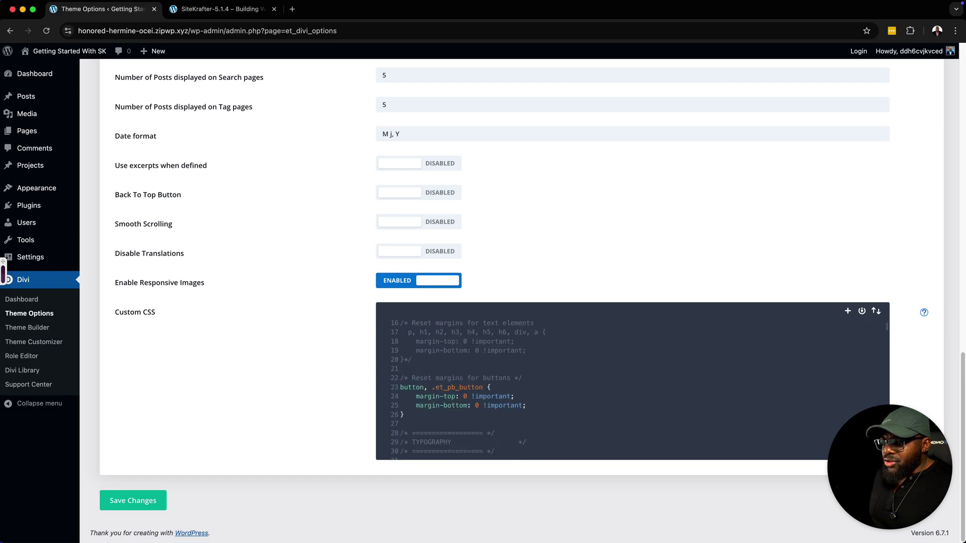
scroll(554, 382, "down", 5)
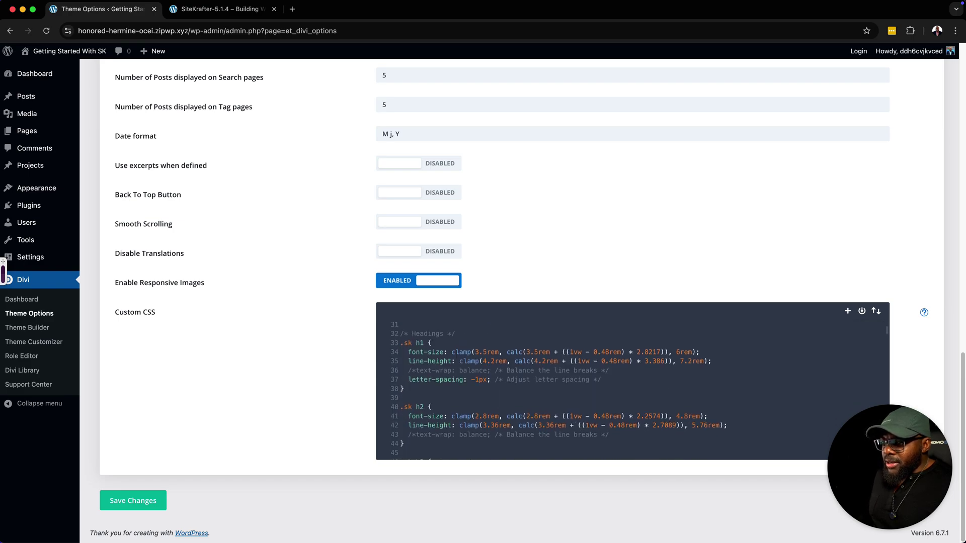
scroll(557, 390, "down", 6)
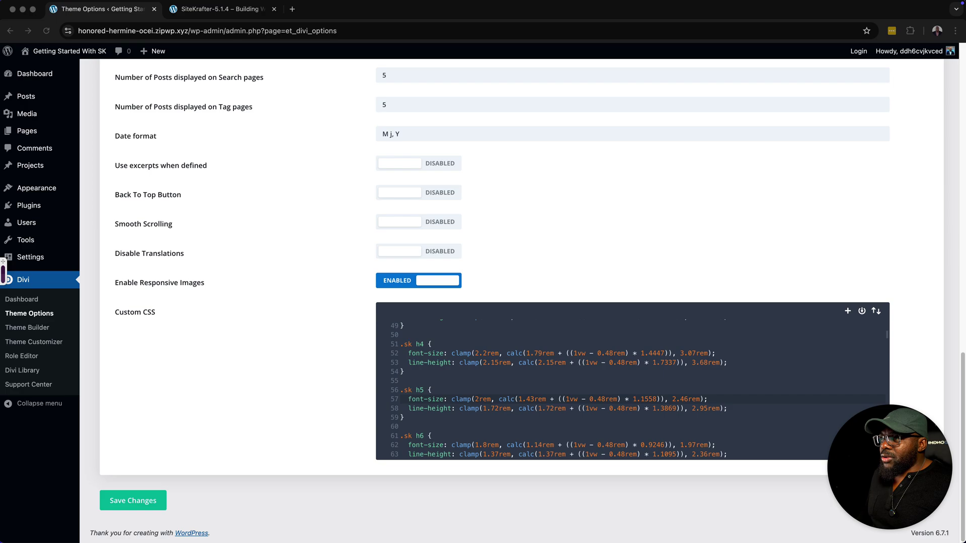
Step: Load diviuniversity.com from the 'divi' suggestion and go to its Visit Community Portal feed
type("diviuniversity.com")
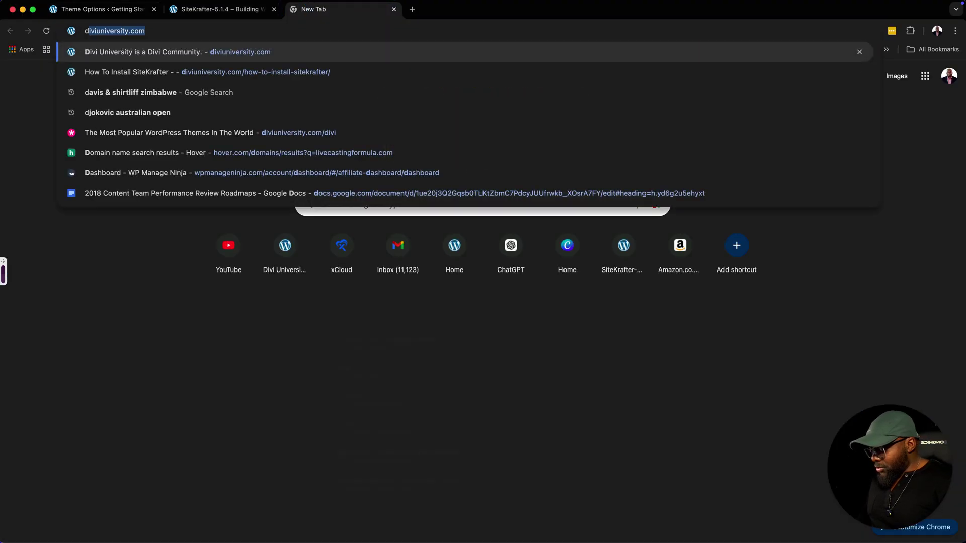
key("Return")
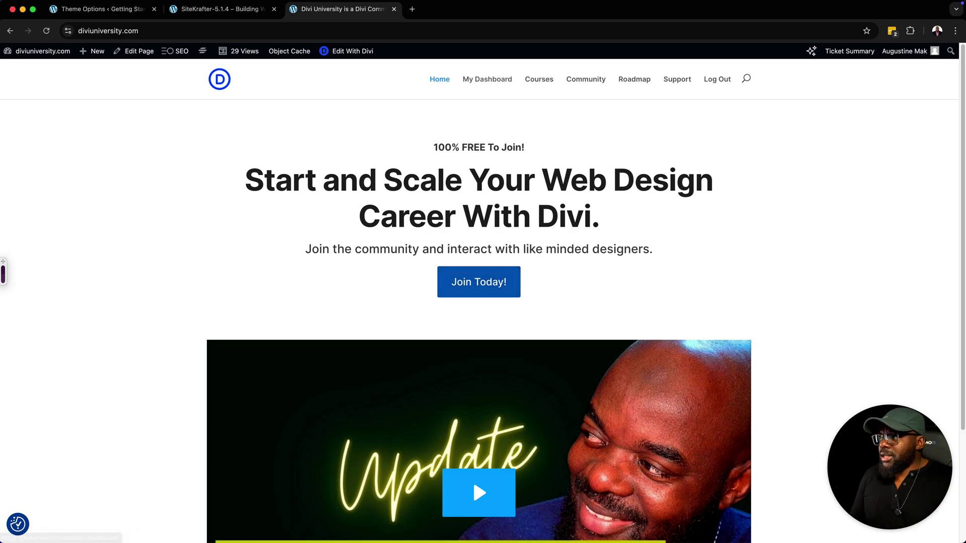
mouse_move(42, 51)
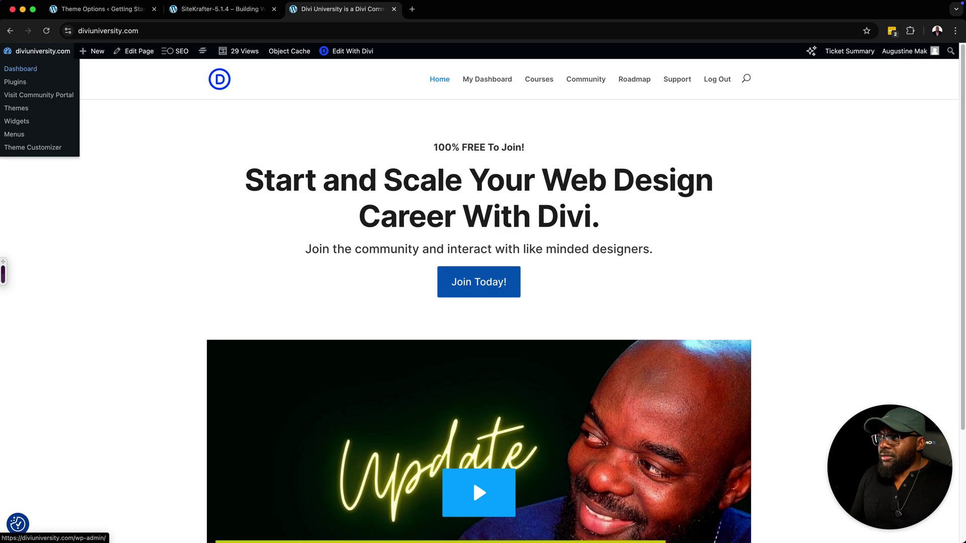
left_click(39, 95)
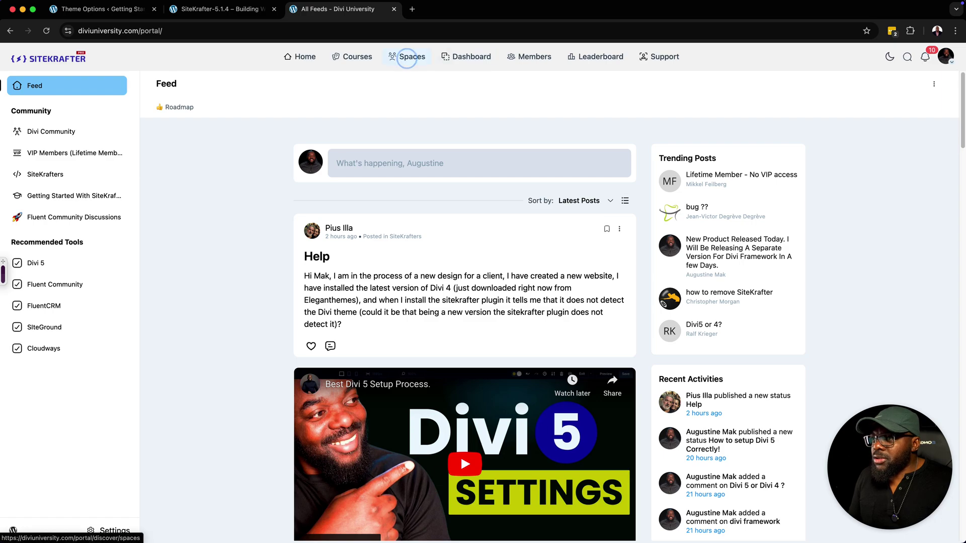
Step: Open the SiteKrafters space, view its How To Install SiteKrafter guide, then return to the space
left_click(407, 57)
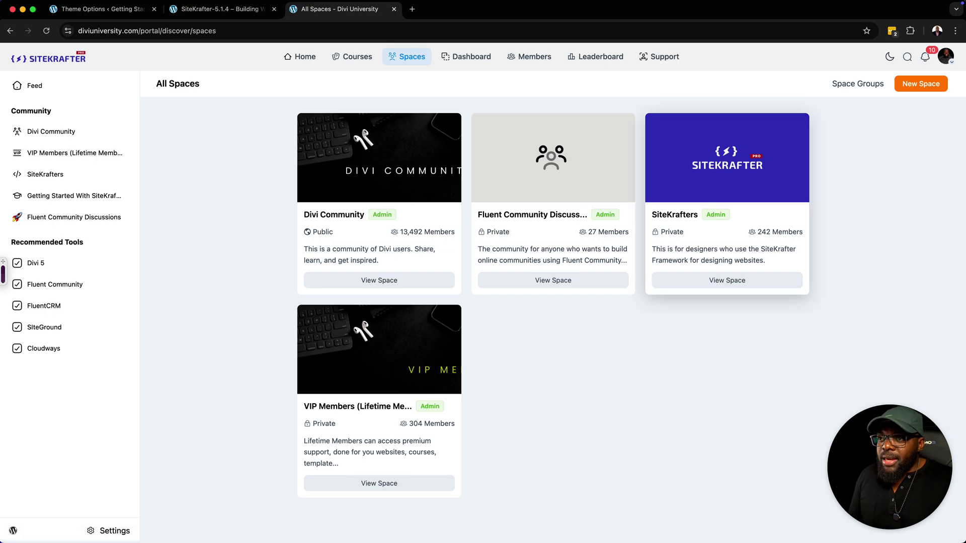
left_click(727, 166)
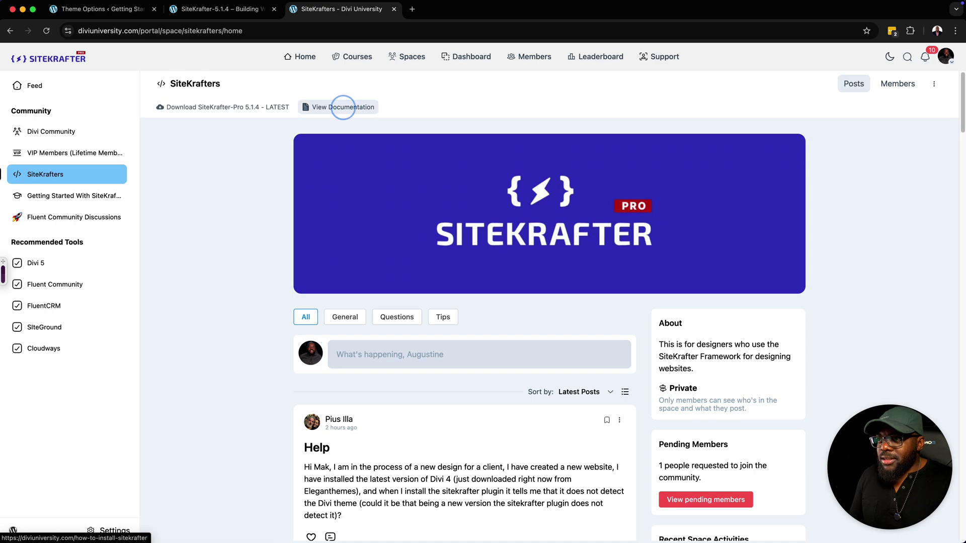
left_click(343, 107)
scroll(479, 301, "down", 2)
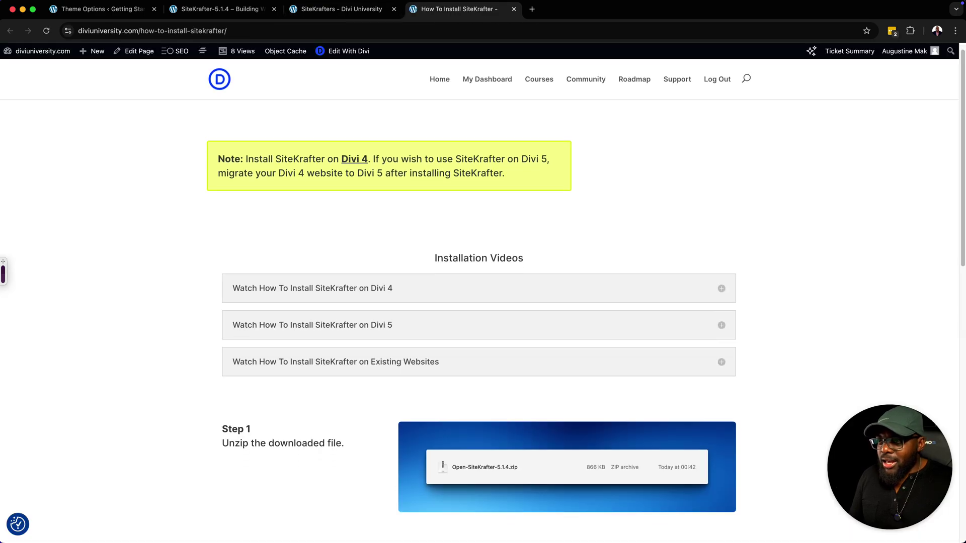
scroll(478, 302, "up", 2)
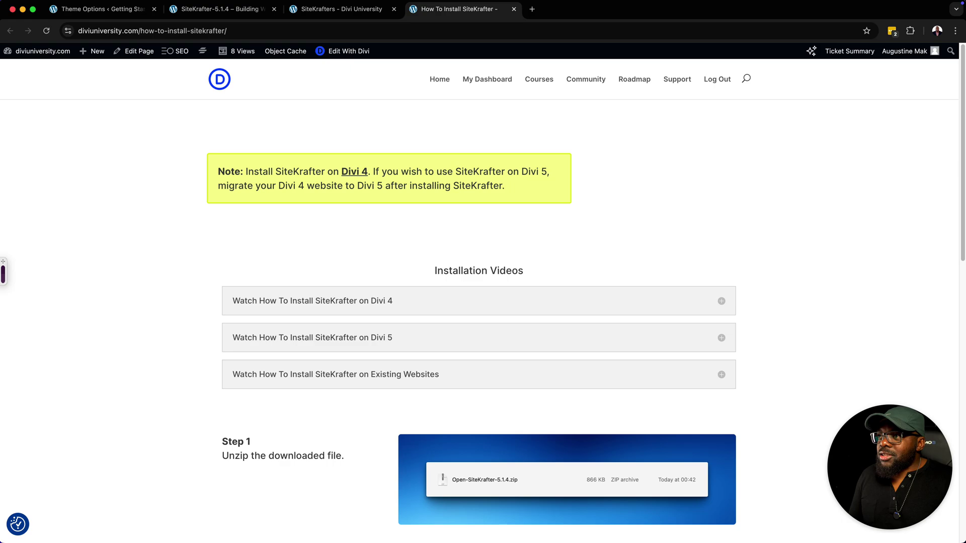
left_click(342, 8)
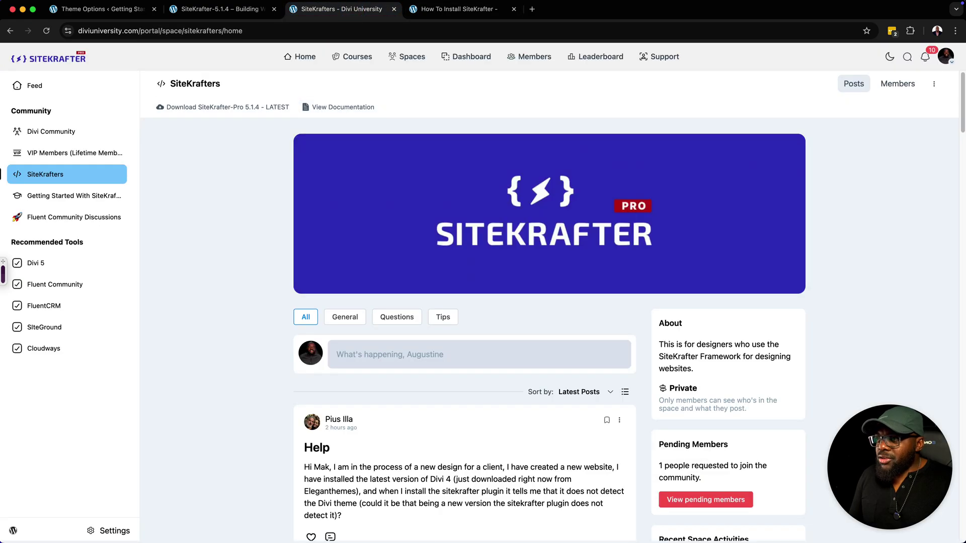